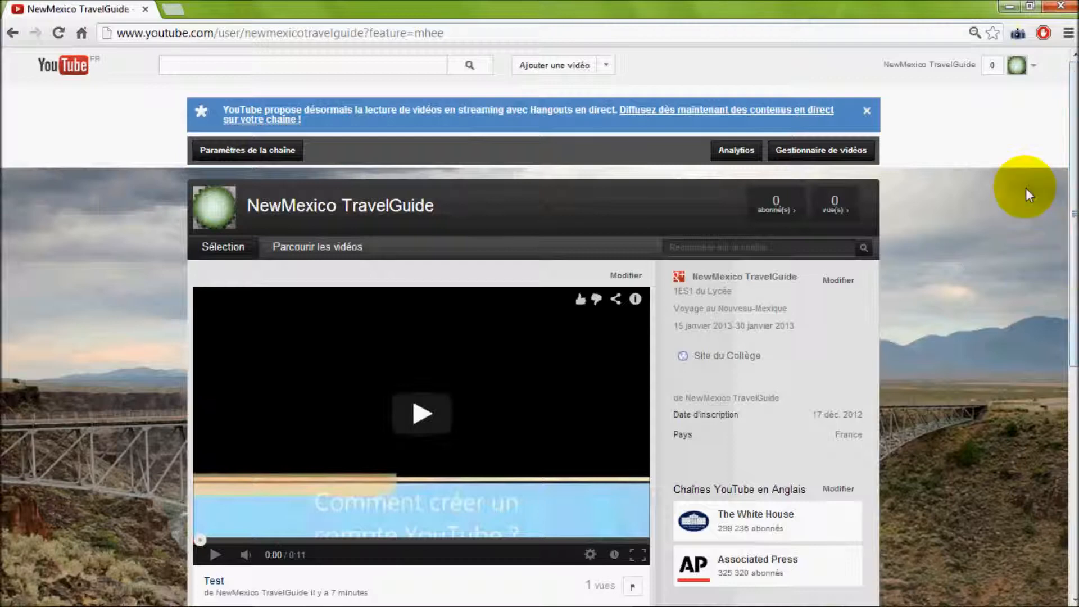
Step: Open the uploaded video "Test" for editing from the video manager
{"action": "left_click", "coordinate": [1034, 73]}
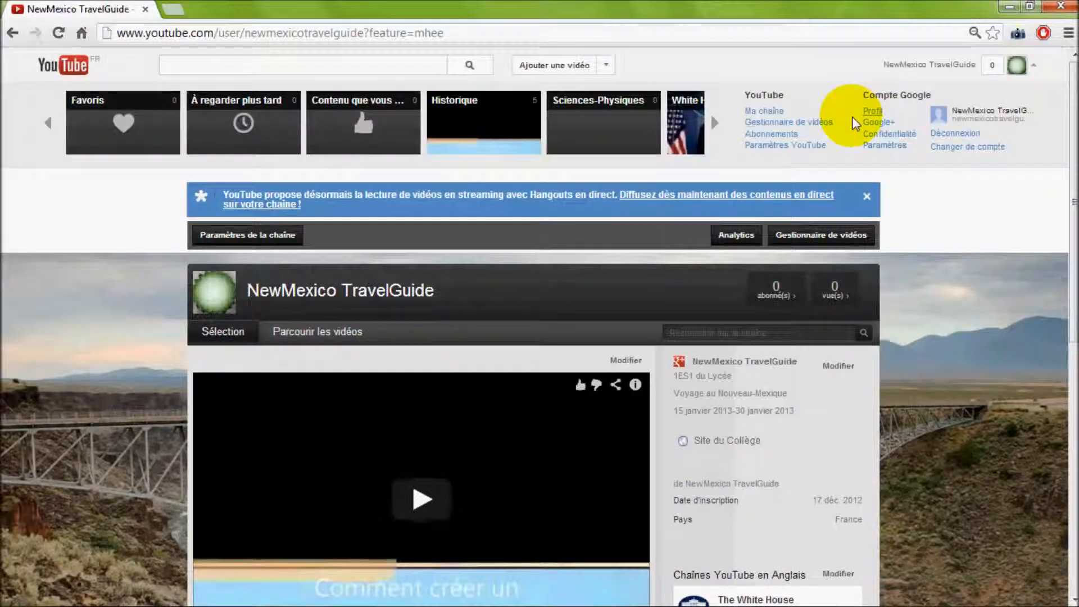
{"action": "left_click", "coordinate": [780, 124]}
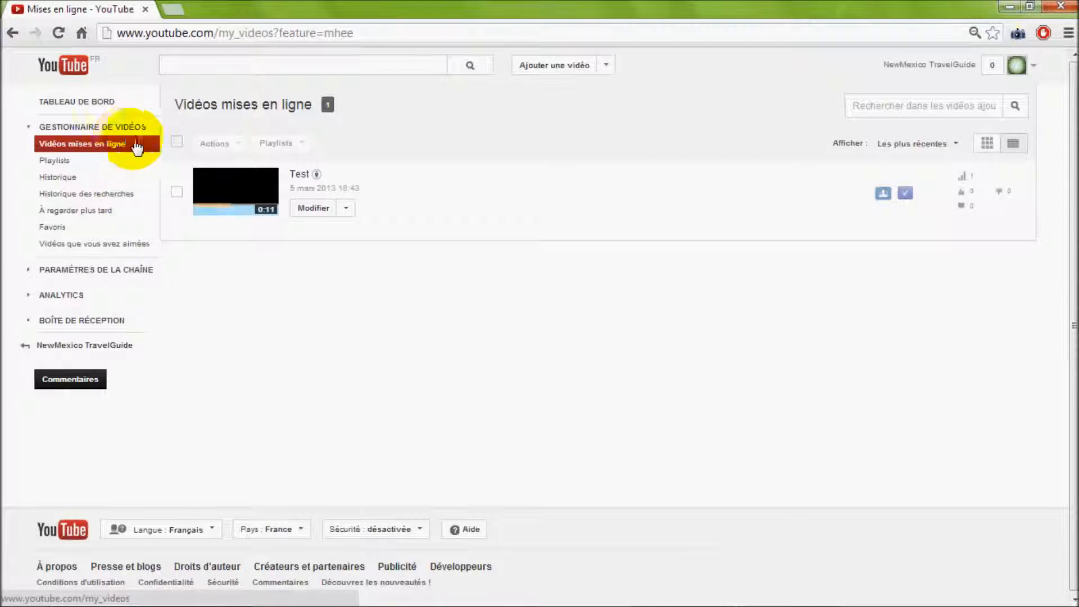
{"action": "left_click", "coordinate": [314, 208]}
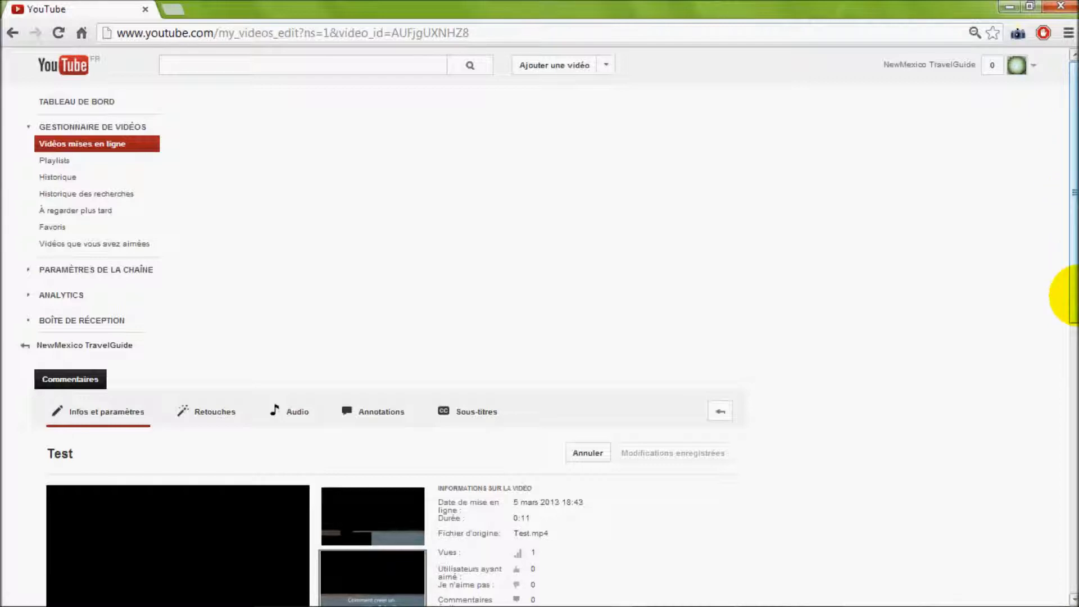
Step: Look through the basic information and advanced settings of the video "Test"
{"action": "scroll", "coordinate": [1061, 273], "scroll_direction": "down", "scroll_amount": 5}
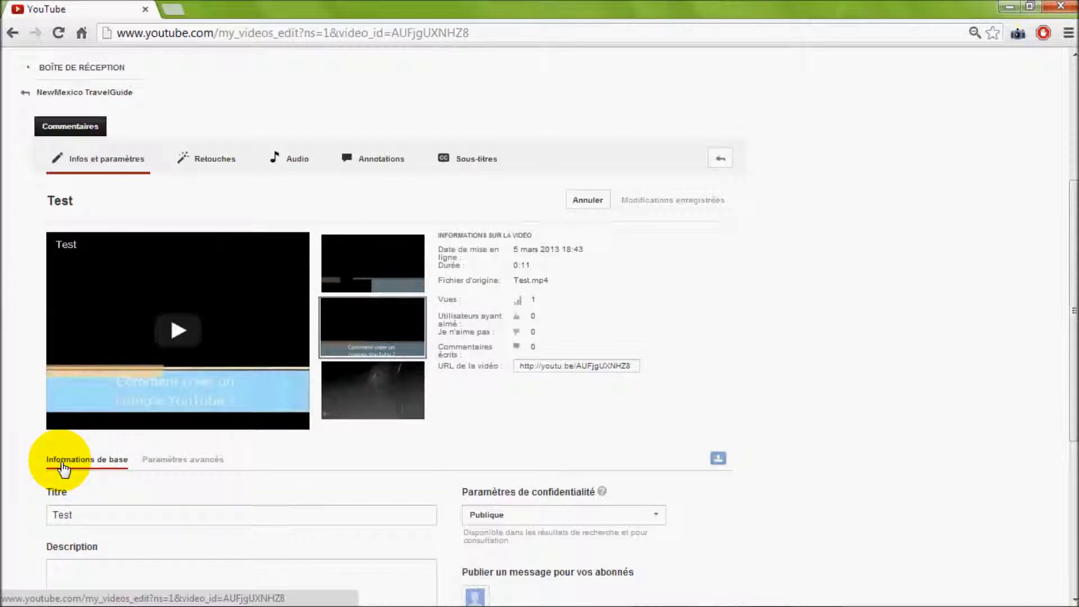
{"action": "left_click", "coordinate": [172, 461]}
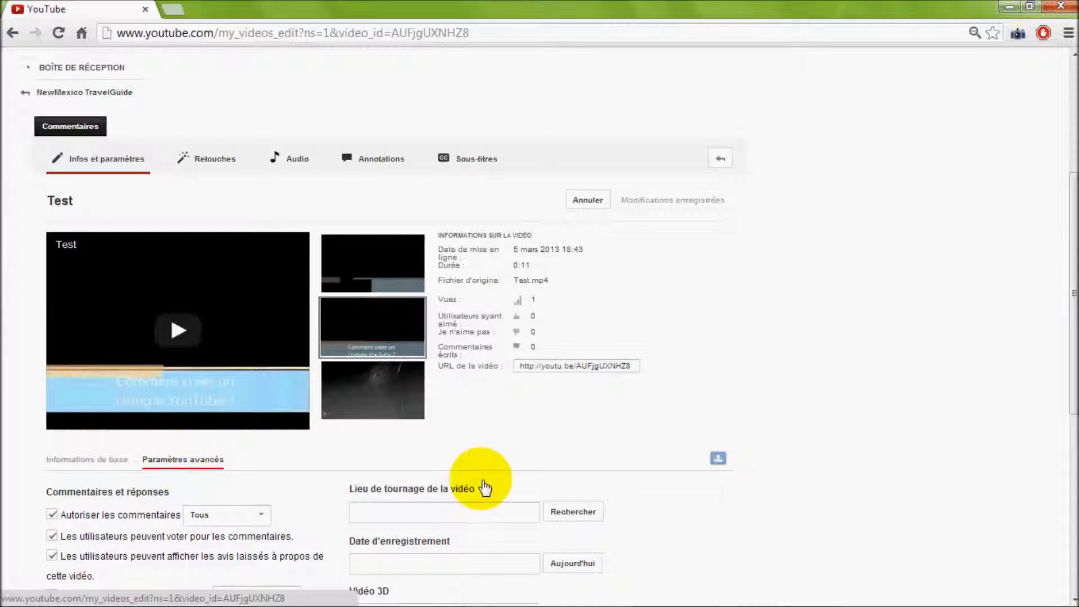
{"action": "mouse_move", "coordinate": [1074, 273]}
{"action": "left_mouse_down"}
{"action": "mouse_move", "coordinate": [1074, 368]}
{"action": "mouse_move", "coordinate": [1061, 356]}
{"action": "mouse_move", "coordinate": [1060, 281]}
{"action": "left_mouse_up"}
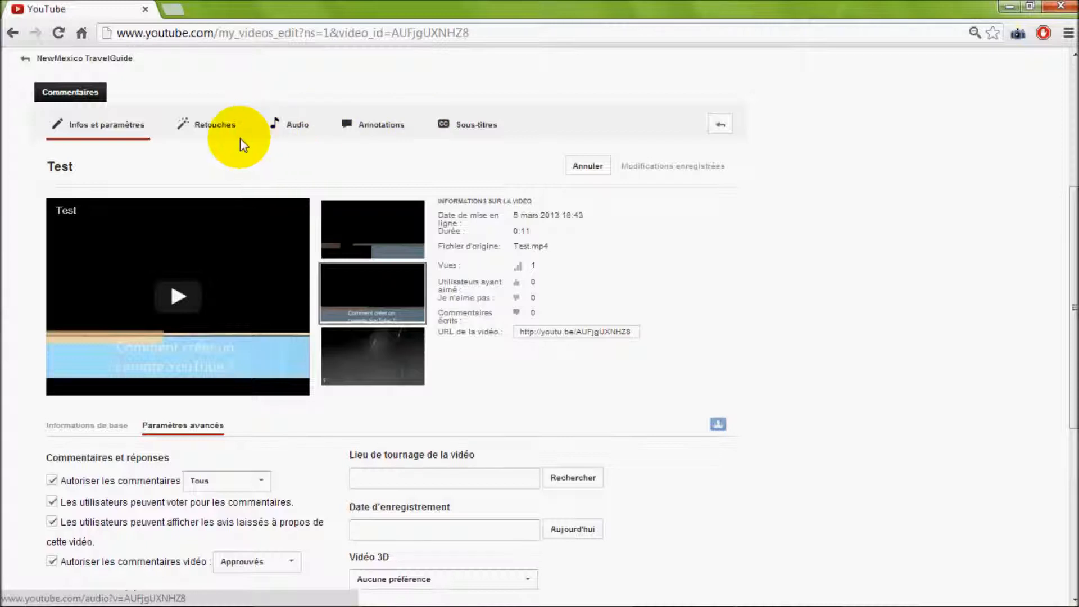
Step: Open the enhancement editor (Retouches) for the video and pause its preview
{"action": "left_click", "coordinate": [207, 143]}
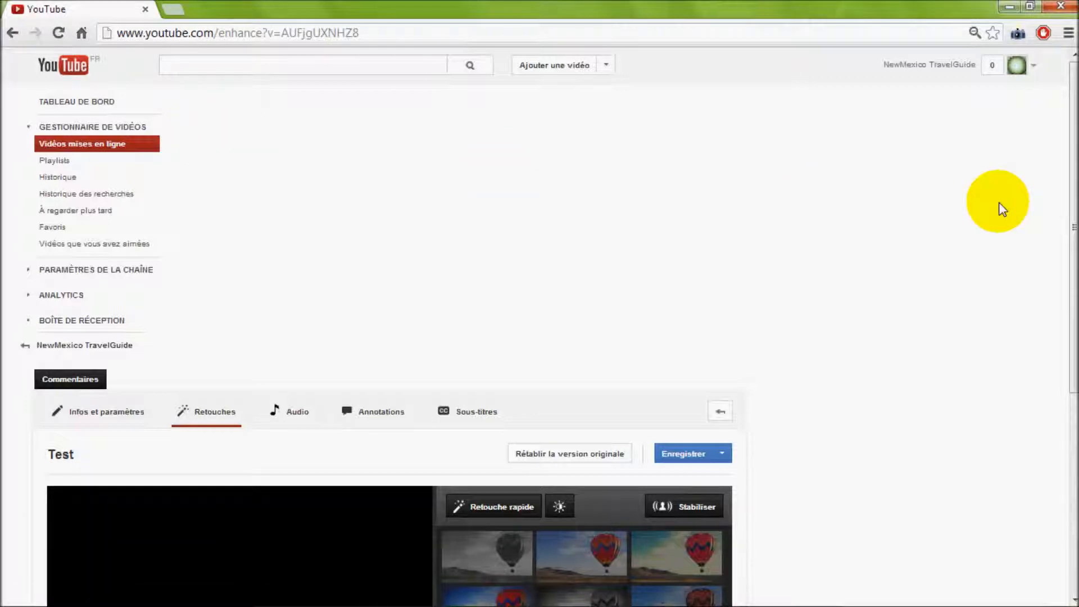
{"action": "left_click_drag", "start_coordinate": [1074, 174], "coordinate": [1071, 351]}
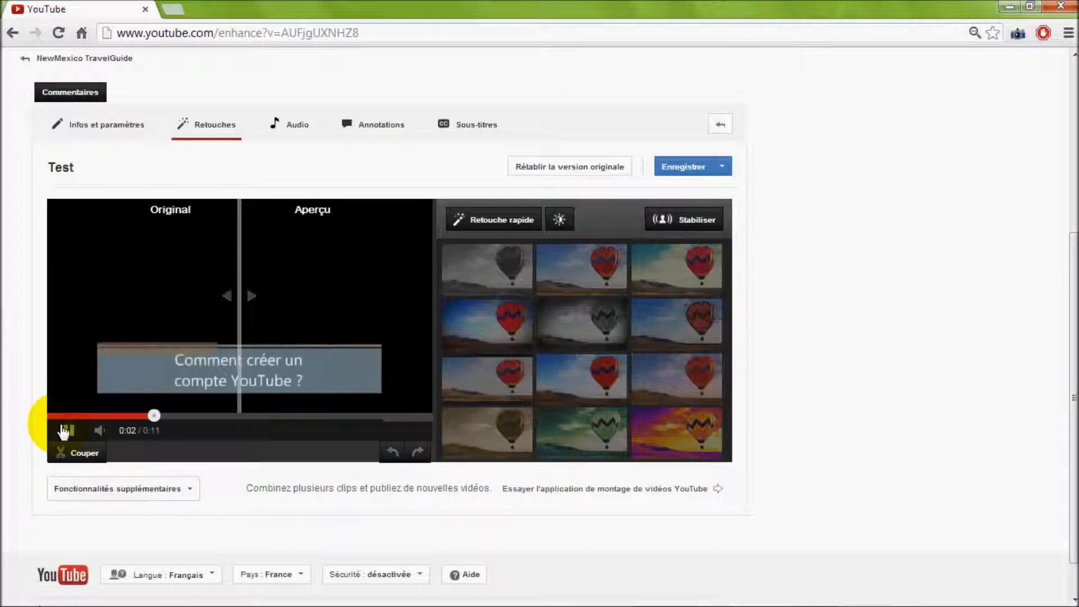
{"action": "left_click", "coordinate": [68, 432]}
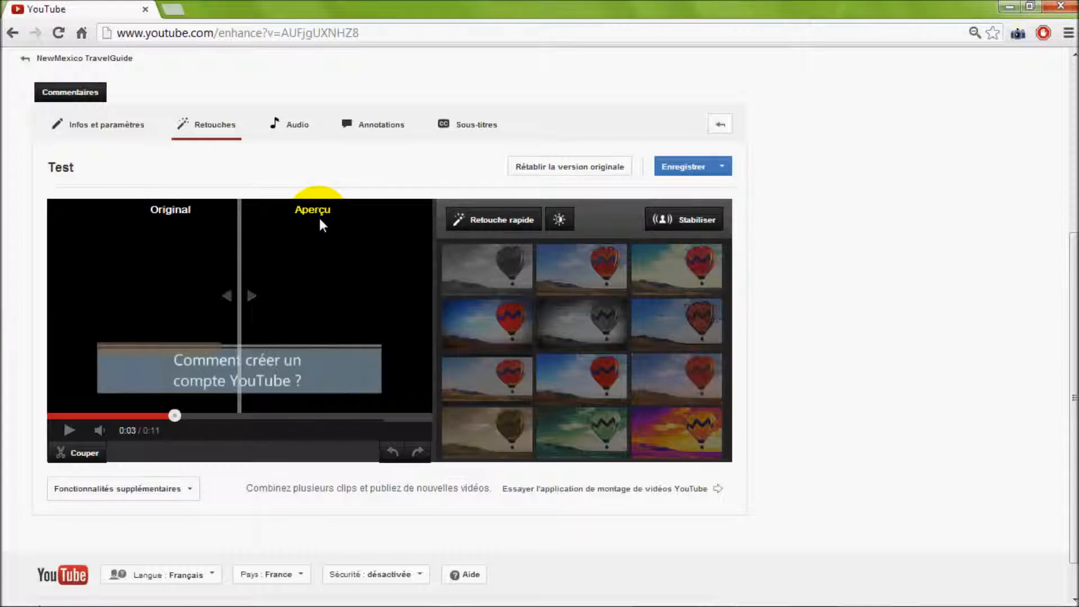
Step: Apply the purple-and-orange thermal-style colour filter to the video and play part of the preview to compare it with the original
{"action": "mouse_move", "coordinate": [497, 263]}
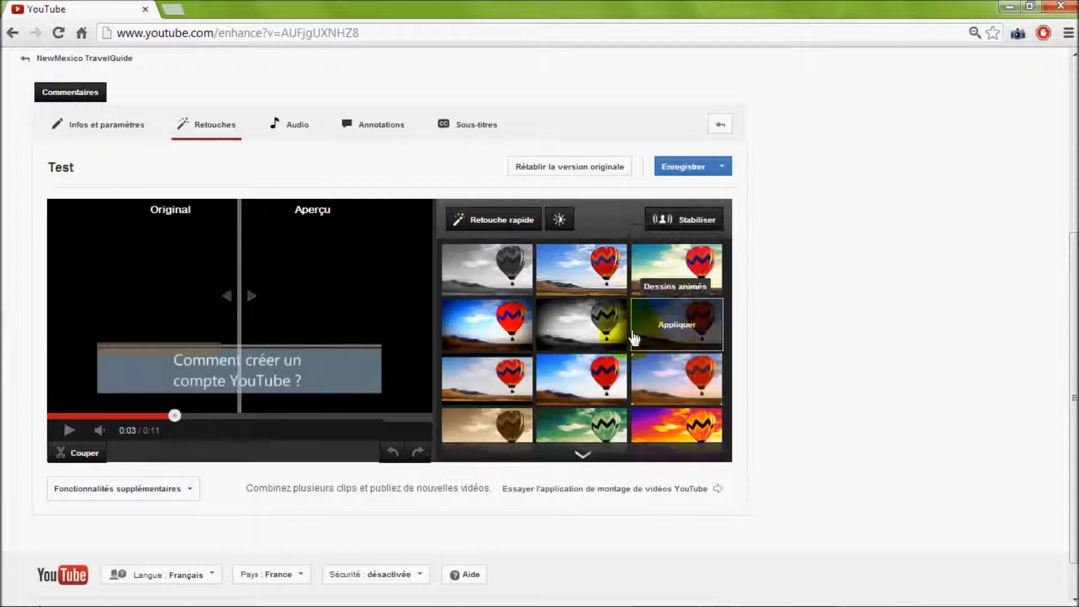
{"action": "left_click", "coordinate": [573, 460]}
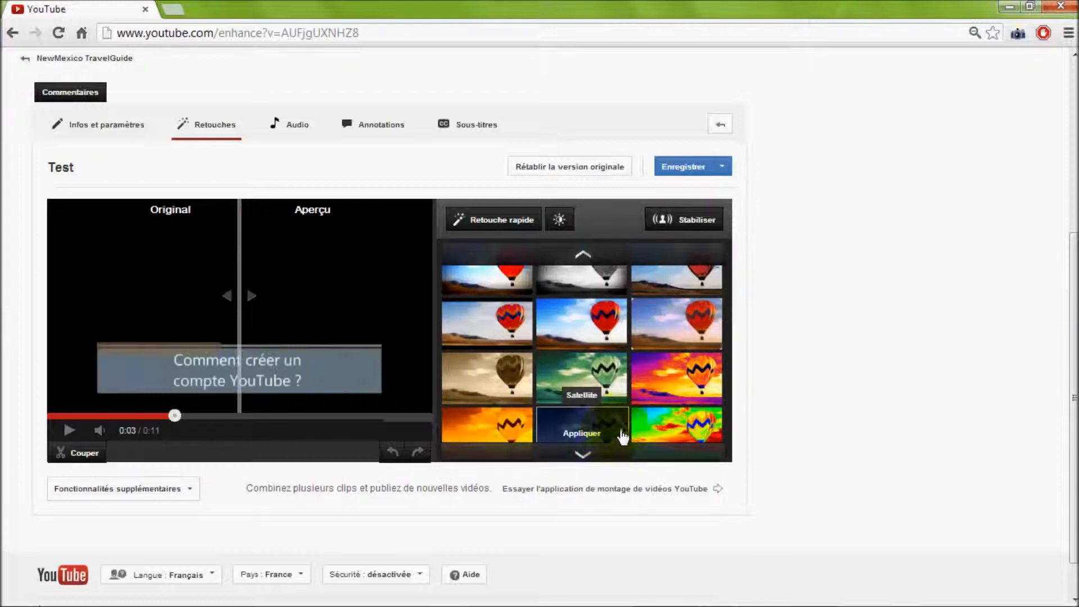
{"action": "left_click", "coordinate": [665, 382]}
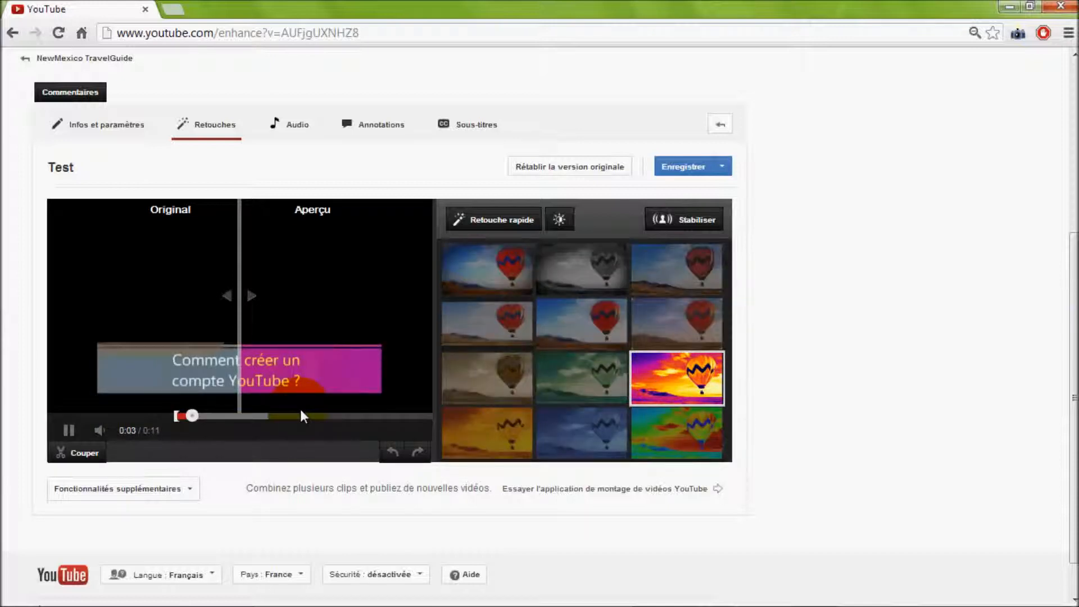
{"action": "left_click", "coordinate": [233, 376]}
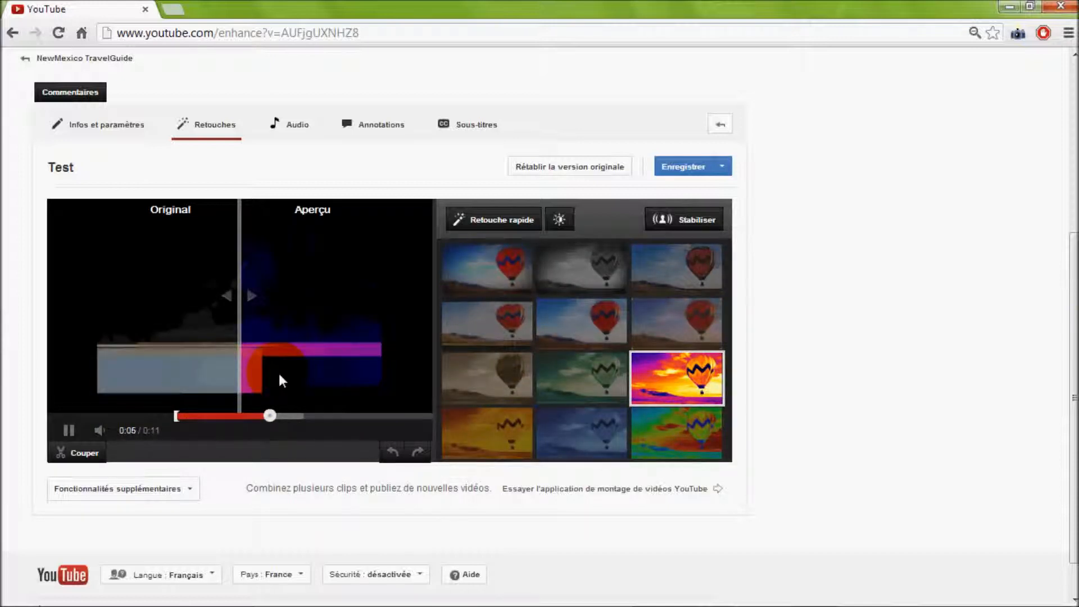
{"action": "left_click", "coordinate": [68, 430]}
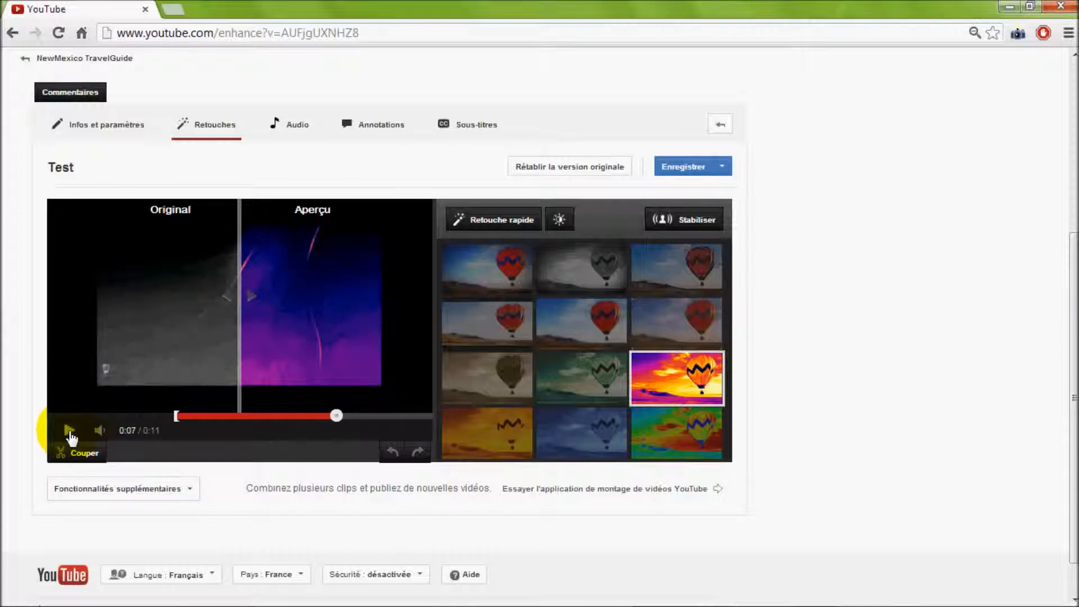
Step: Apply the quick fix (Retouche rapide) to the video and pause the preview
{"action": "left_click", "coordinate": [495, 260]}
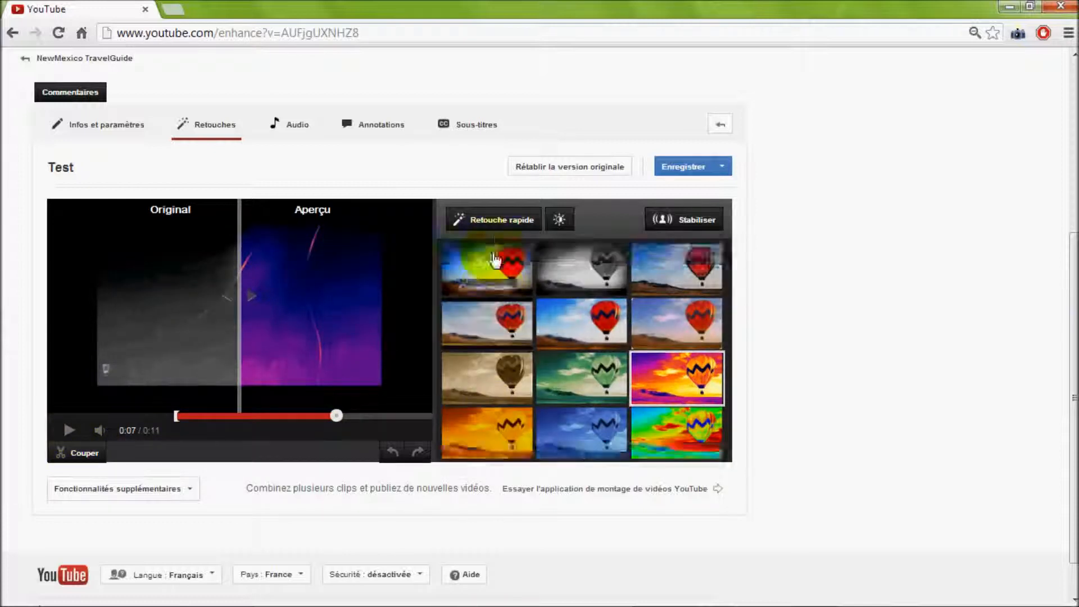
{"action": "left_click", "coordinate": [500, 224]}
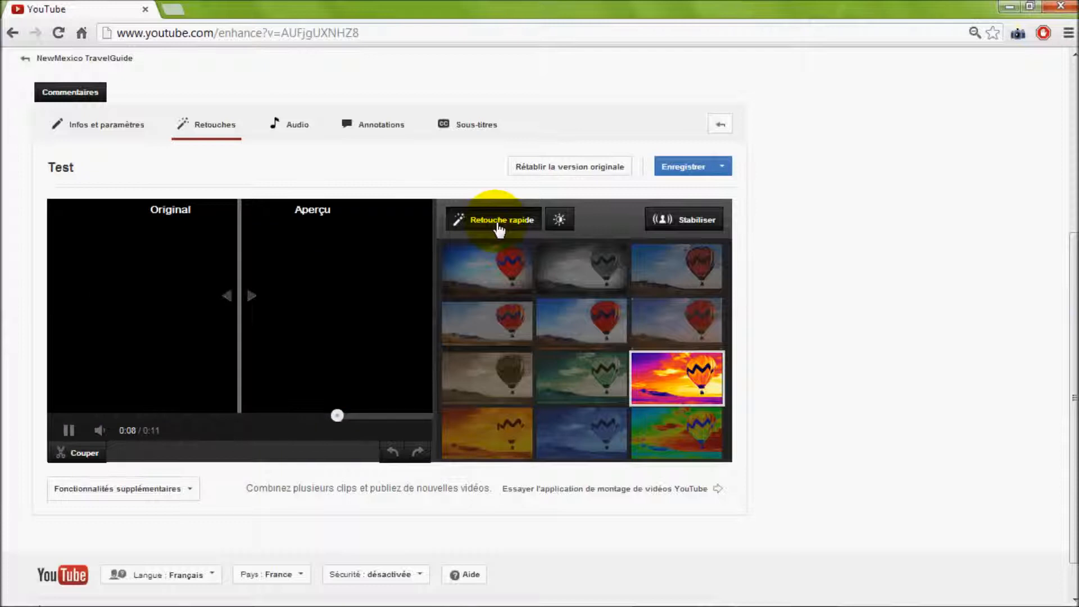
{"action": "left_click", "coordinate": [56, 431]}
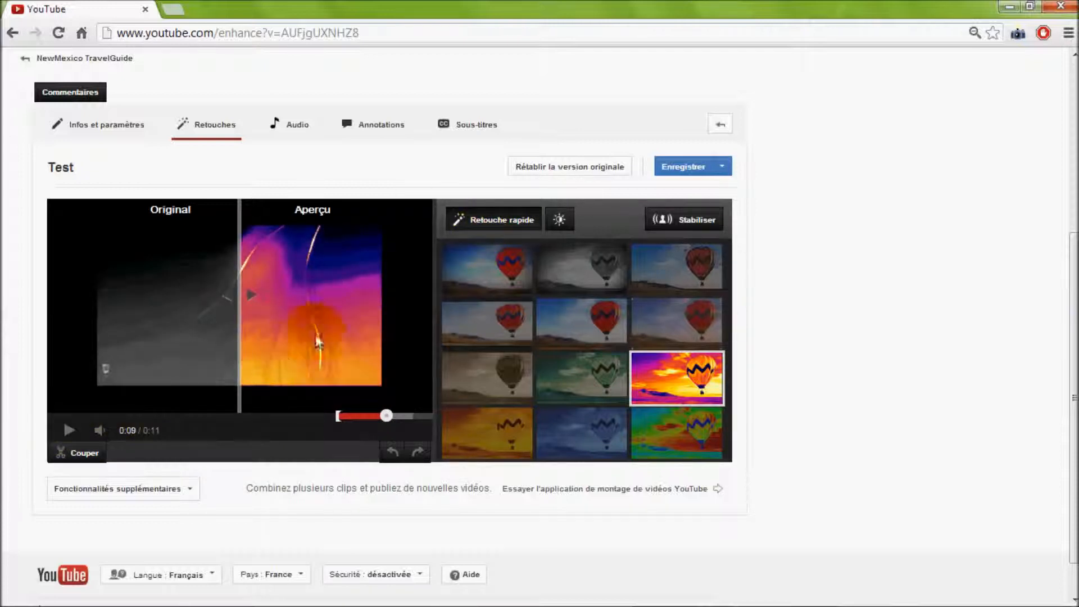
Step: Set the video's contrast to -2 and preview the result briefly from the beginning
{"action": "left_click", "coordinate": [561, 230]}
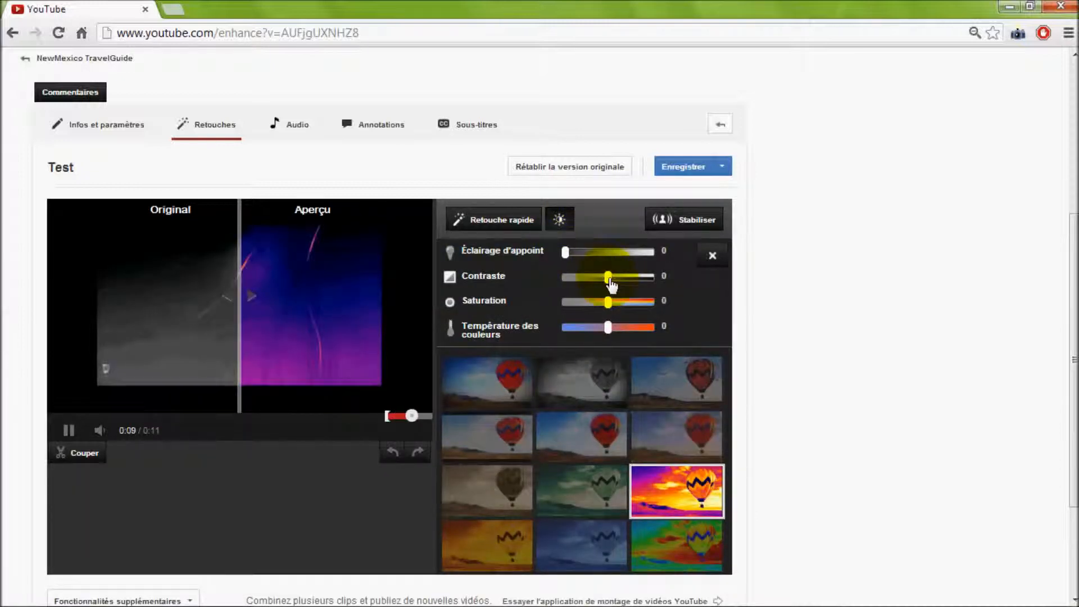
{"action": "left_click_drag", "start_coordinate": [609, 277], "coordinate": [591, 277]}
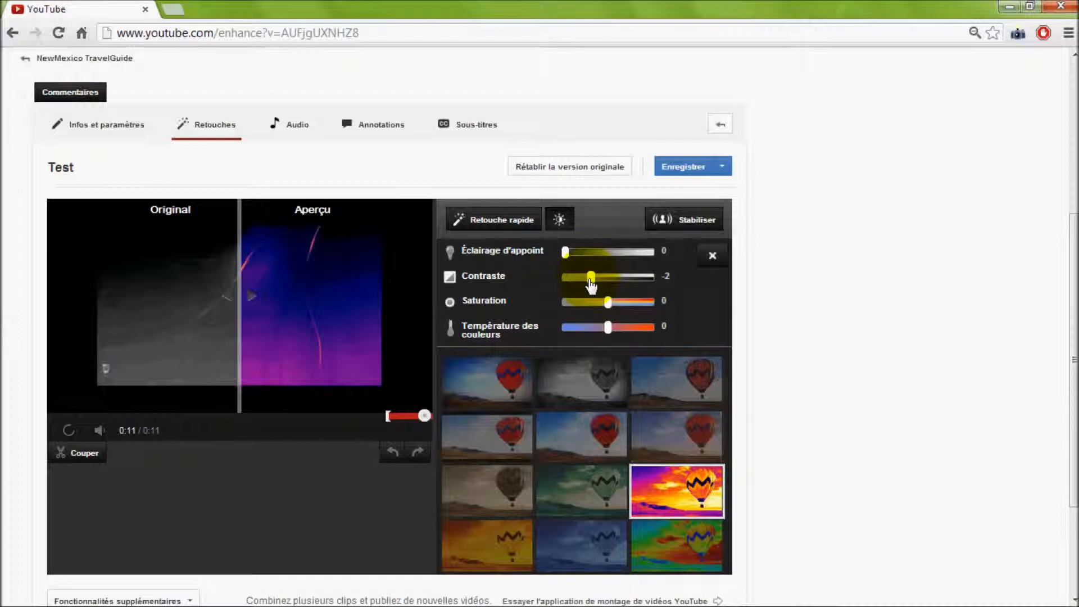
{"action": "left_click_drag", "start_coordinate": [421, 416], "coordinate": [54, 416]}
{"action": "left_click", "coordinate": [69, 430]}
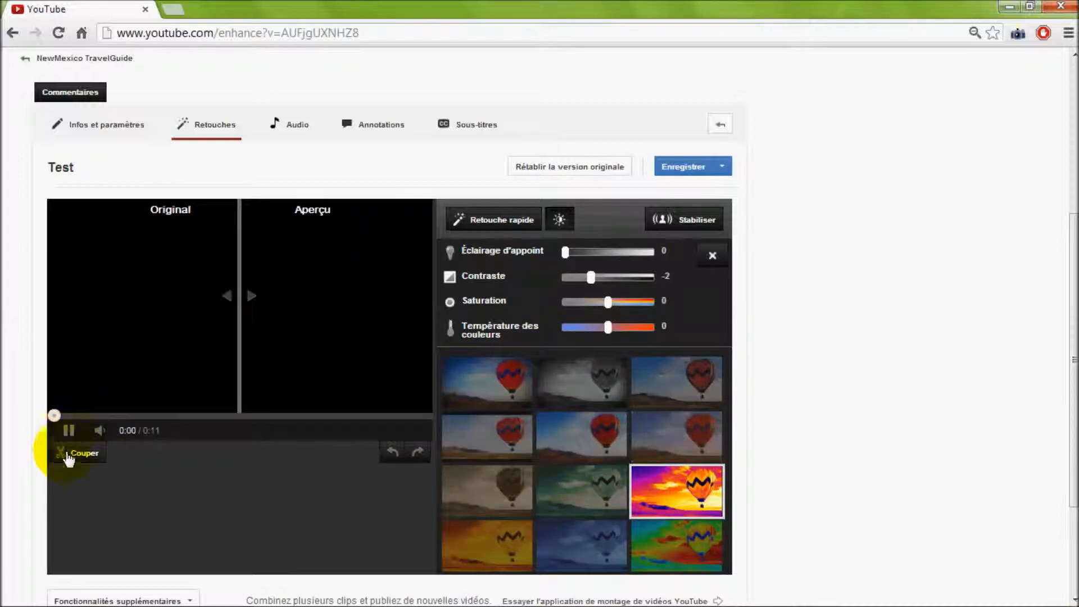
{"action": "left_click", "coordinate": [68, 431]}
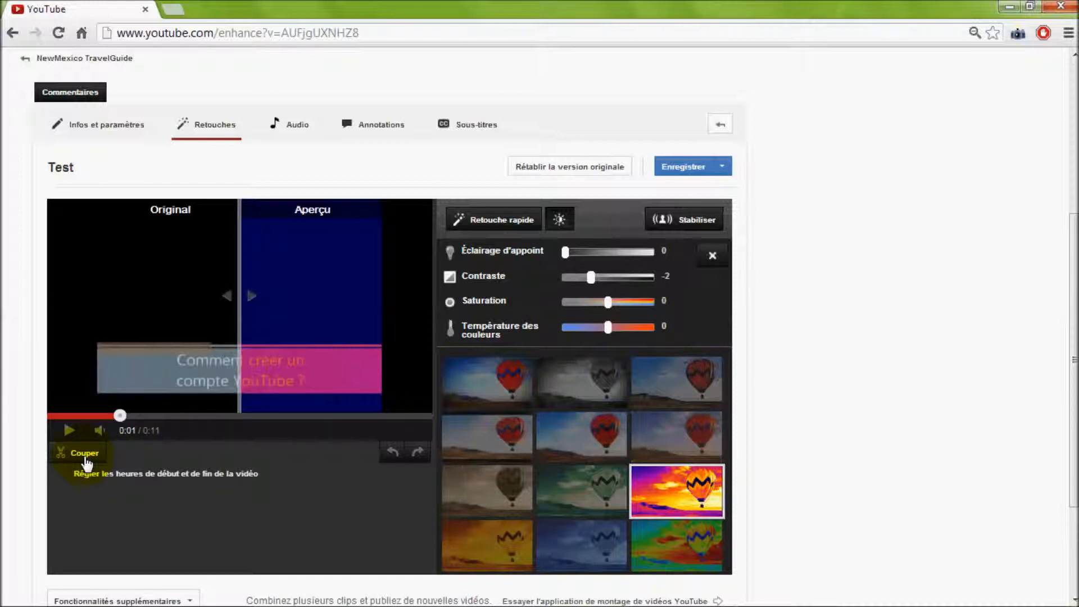
Step: Trim the video to start at 0:00.5 and end at 0:10.0, finish the cut, and check the trimmed preview
{"action": "left_click", "coordinate": [86, 460]}
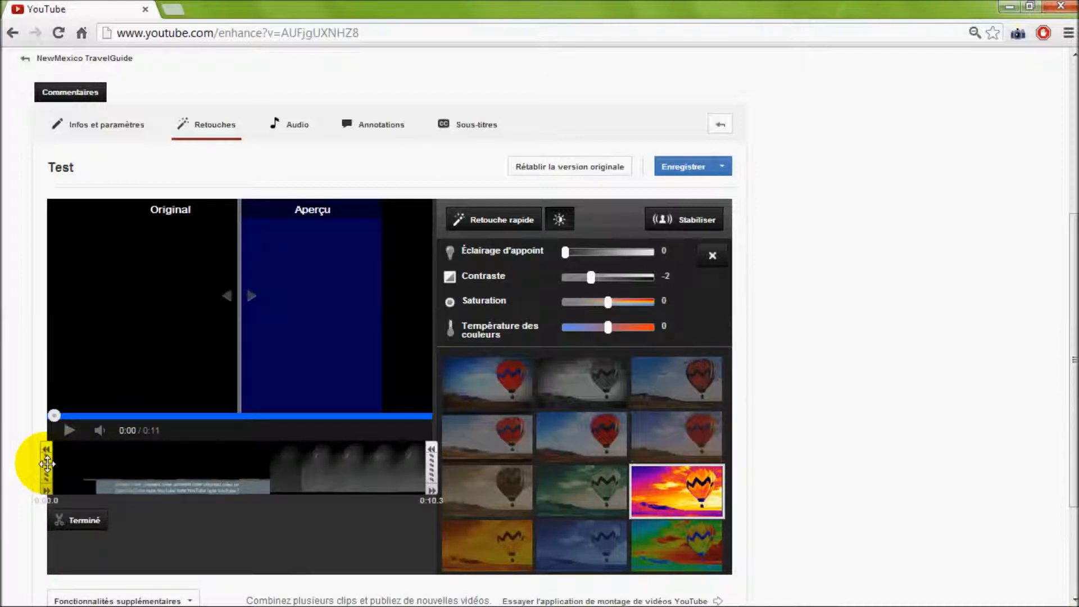
{"action": "left_click_drag", "start_coordinate": [46, 463], "coordinate": [65, 470]}
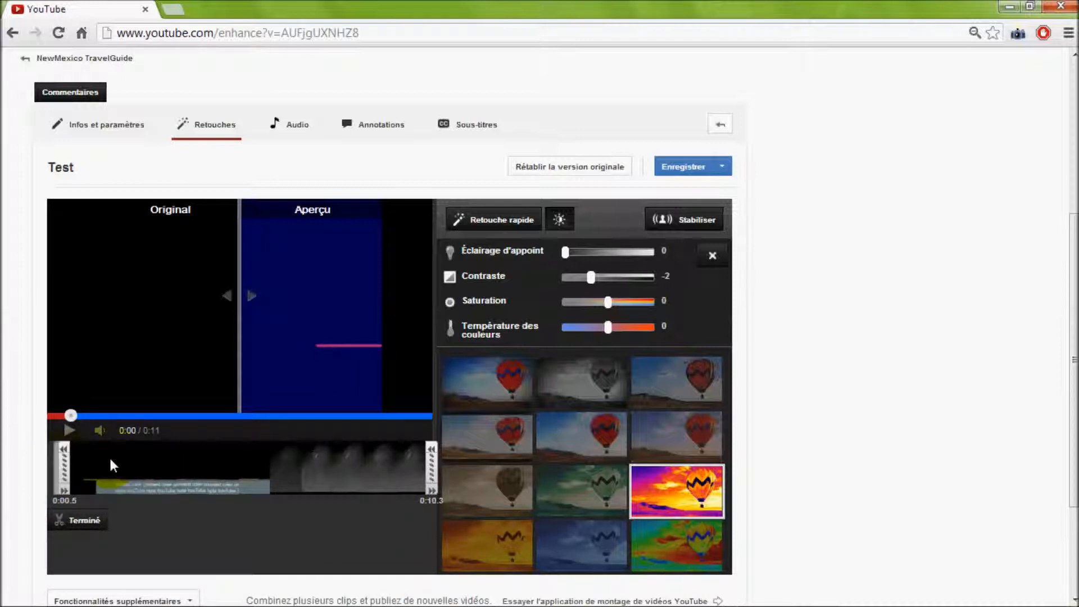
{"action": "left_click_drag", "start_coordinate": [430, 462], "coordinate": [420, 471]}
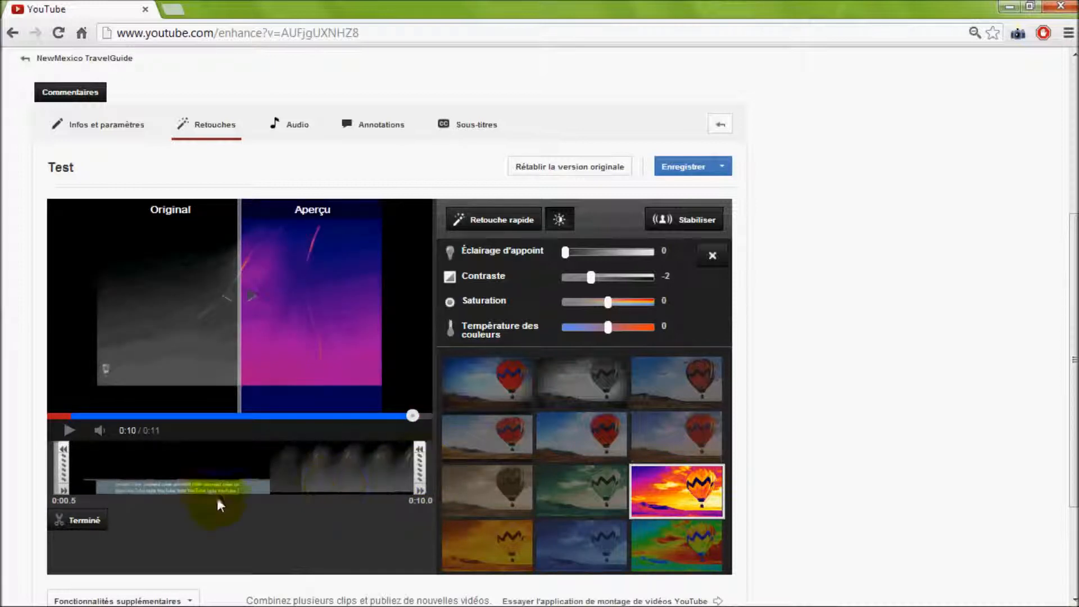
{"action": "left_click", "coordinate": [108, 528]}
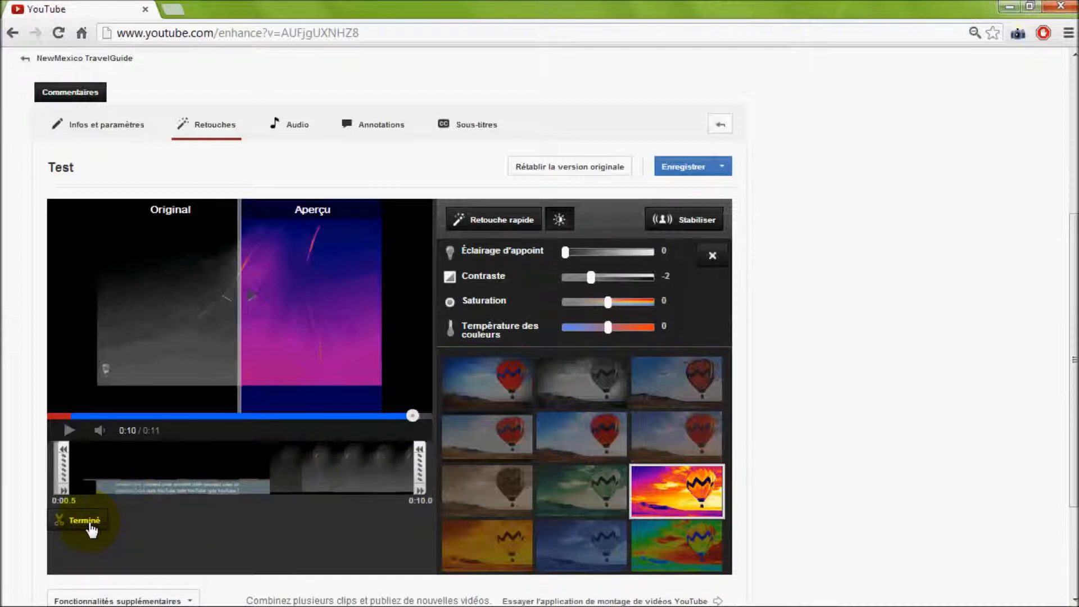
{"action": "left_click", "coordinate": [92, 528]}
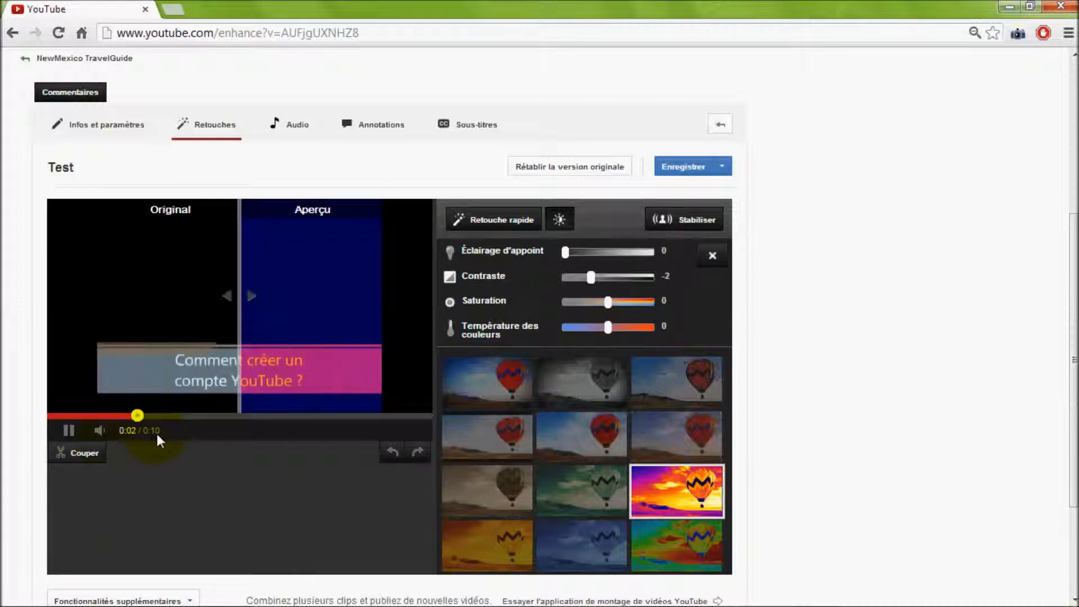
{"action": "left_click", "coordinate": [69, 431]}
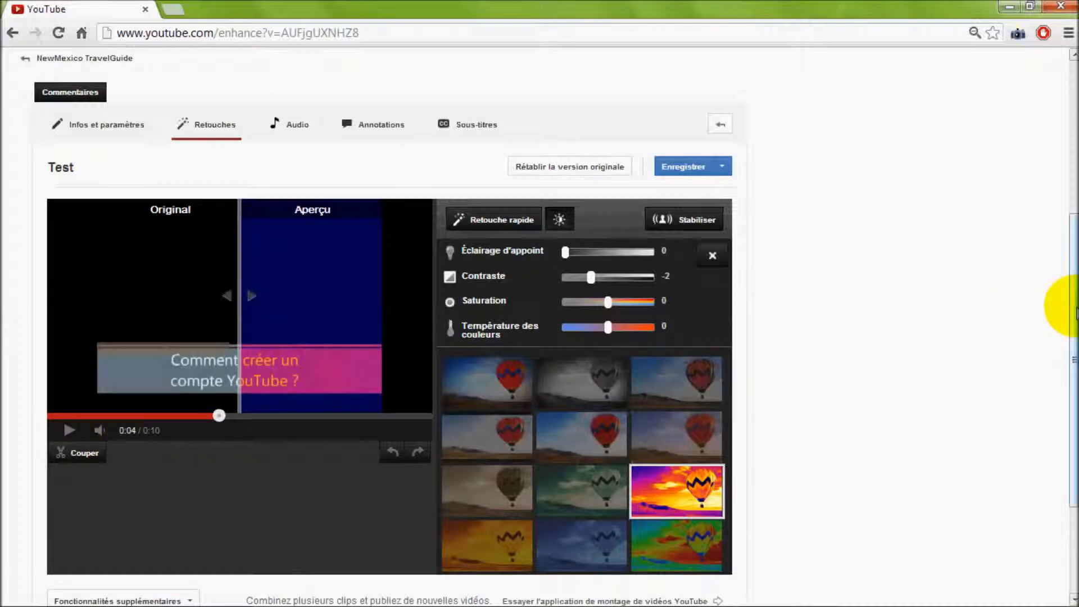
Step: Examine the additional features for the option to blur all faces (Flouter tous les visages)
{"action": "left_click_drag", "start_coordinate": [1072, 306], "coordinate": [1072, 312]}
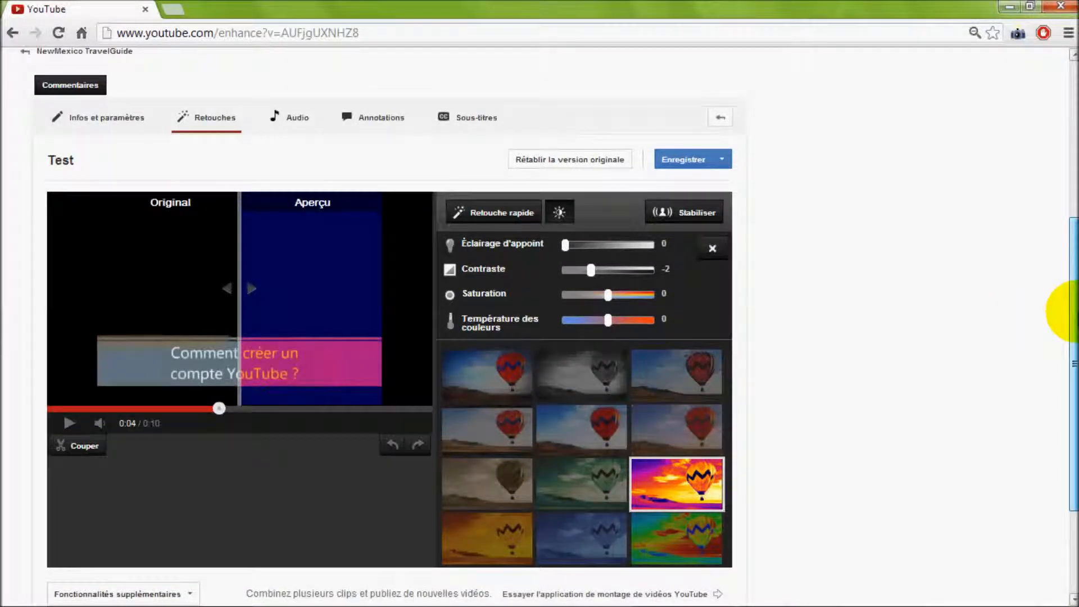
{"action": "left_click_drag", "start_coordinate": [1074, 312], "coordinate": [1073, 349]}
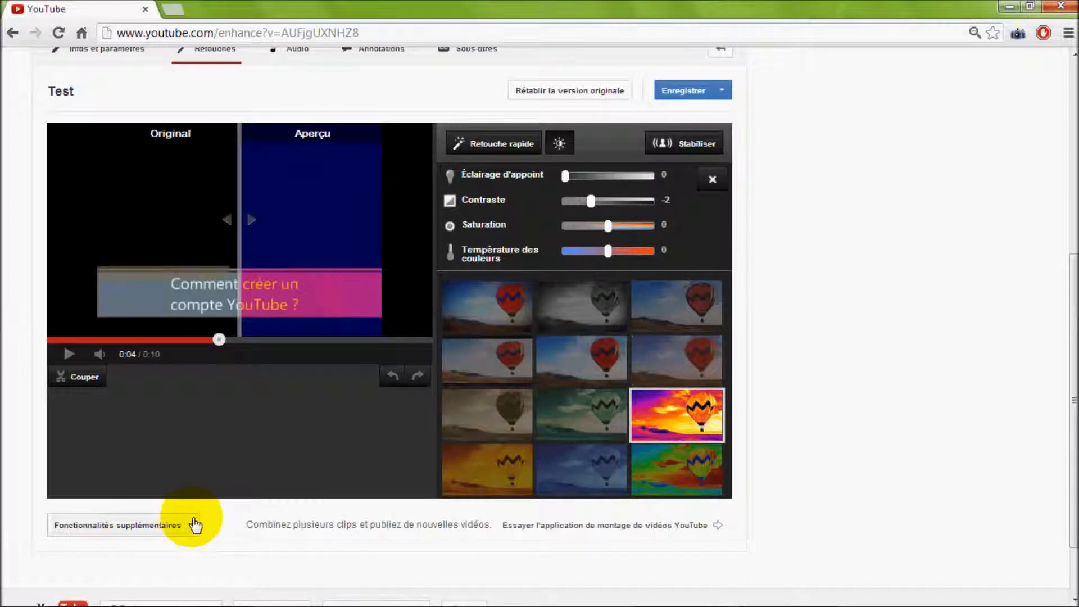
{"action": "left_click", "coordinate": [194, 527]}
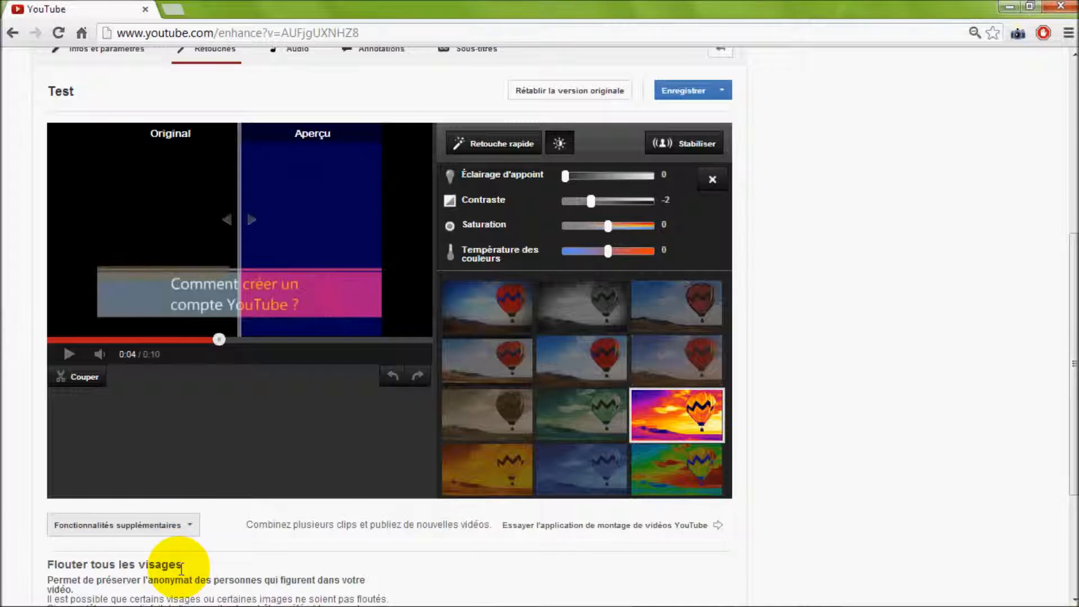
{"action": "scroll", "coordinate": [1060, 393], "scroll_direction": "down", "scroll_amount": 3}
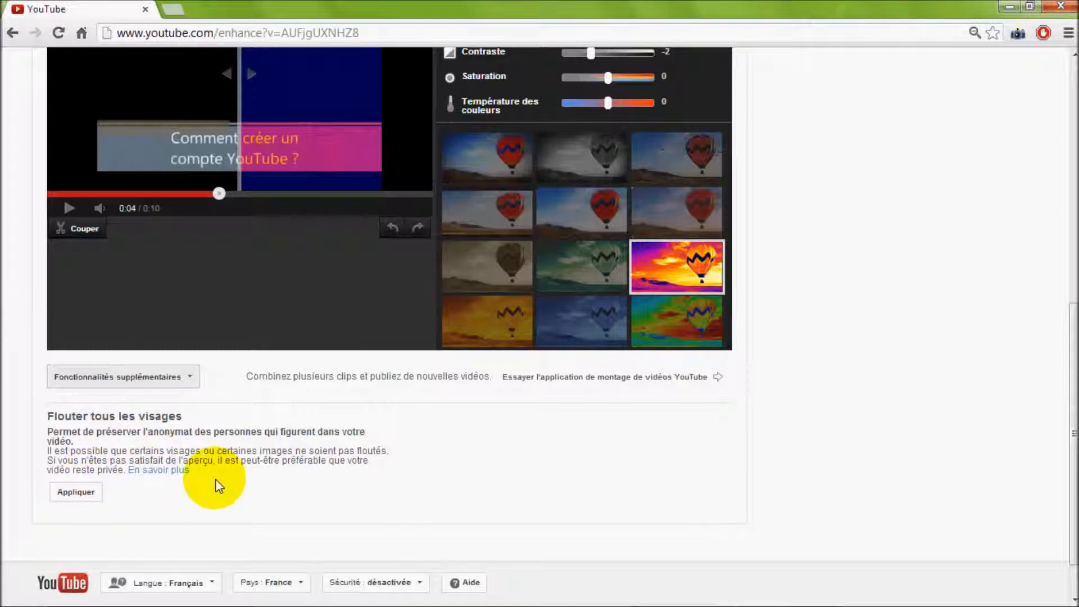
{"action": "scroll", "coordinate": [285, 470], "scroll_direction": "up", "scroll_amount": 3}
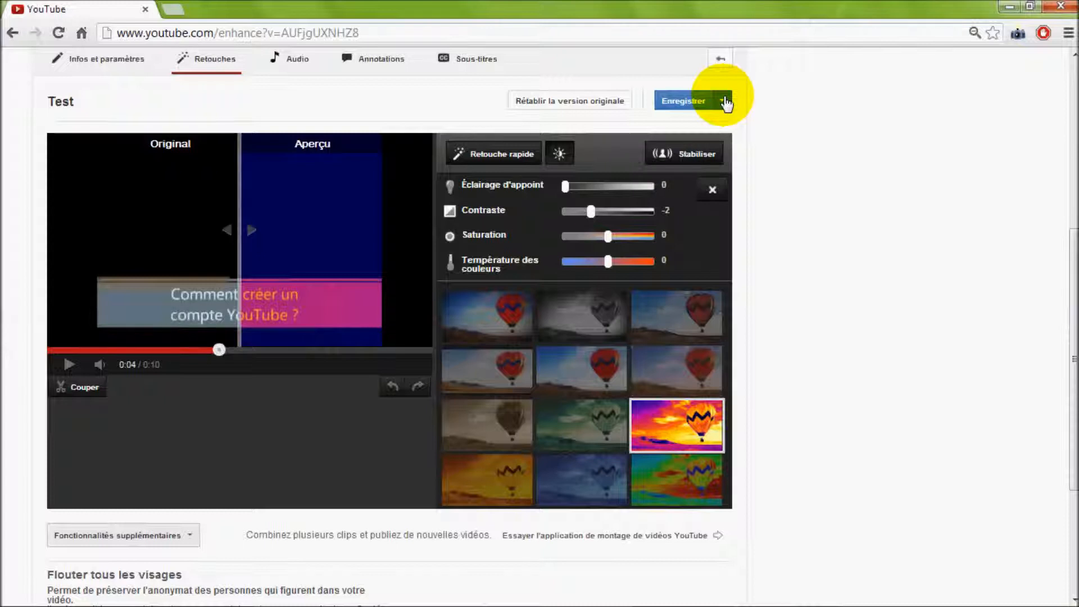
Step: Save the enhanced video as a separate copy and dismiss the processing notice
{"action": "left_click", "coordinate": [724, 101]}
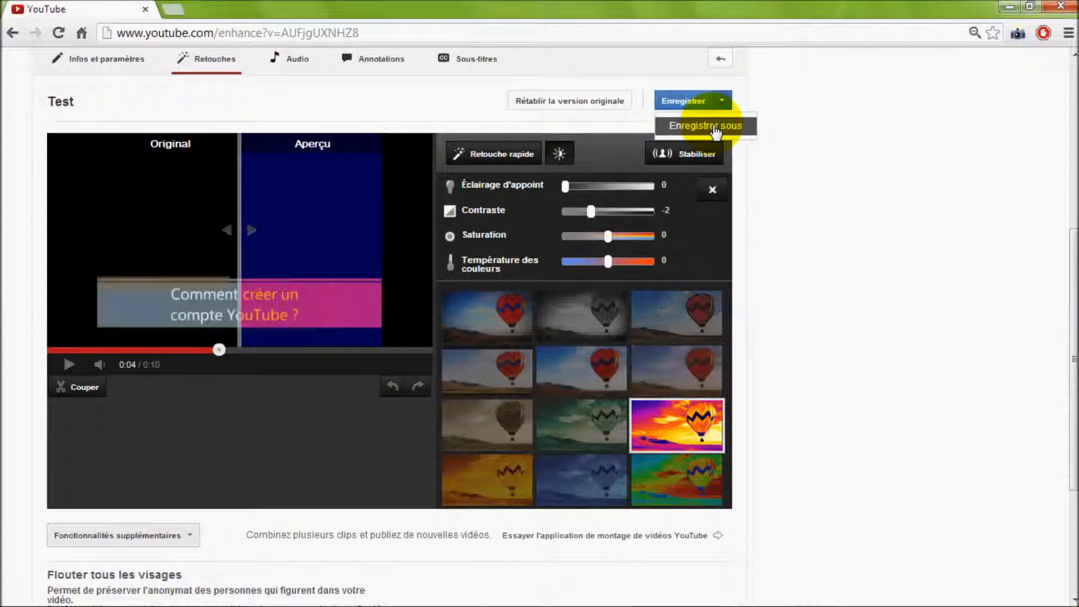
{"action": "left_click", "coordinate": [713, 127]}
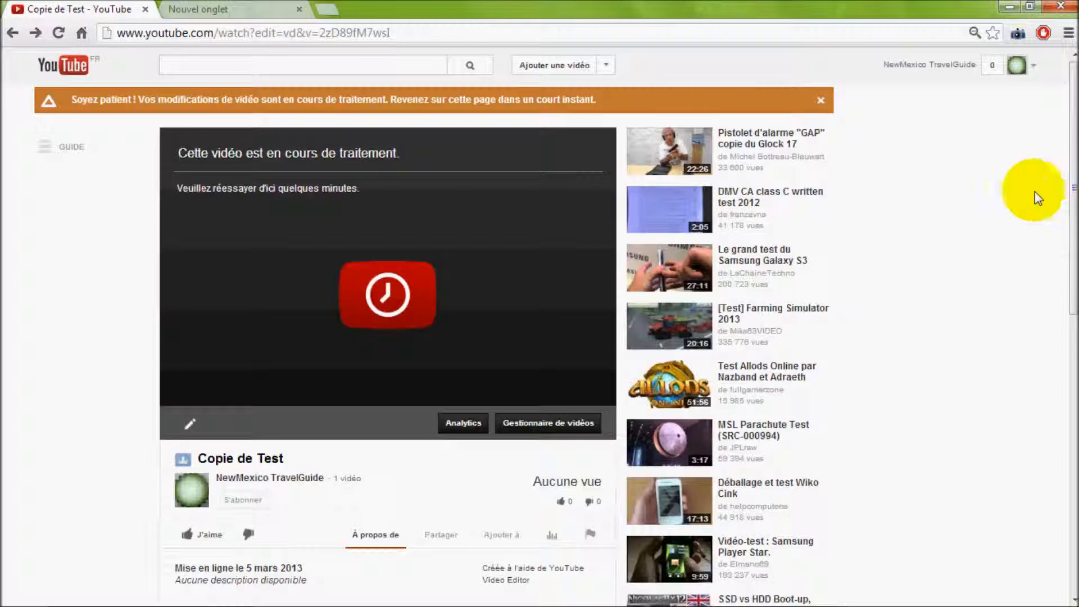
{"action": "left_click", "coordinate": [821, 101]}
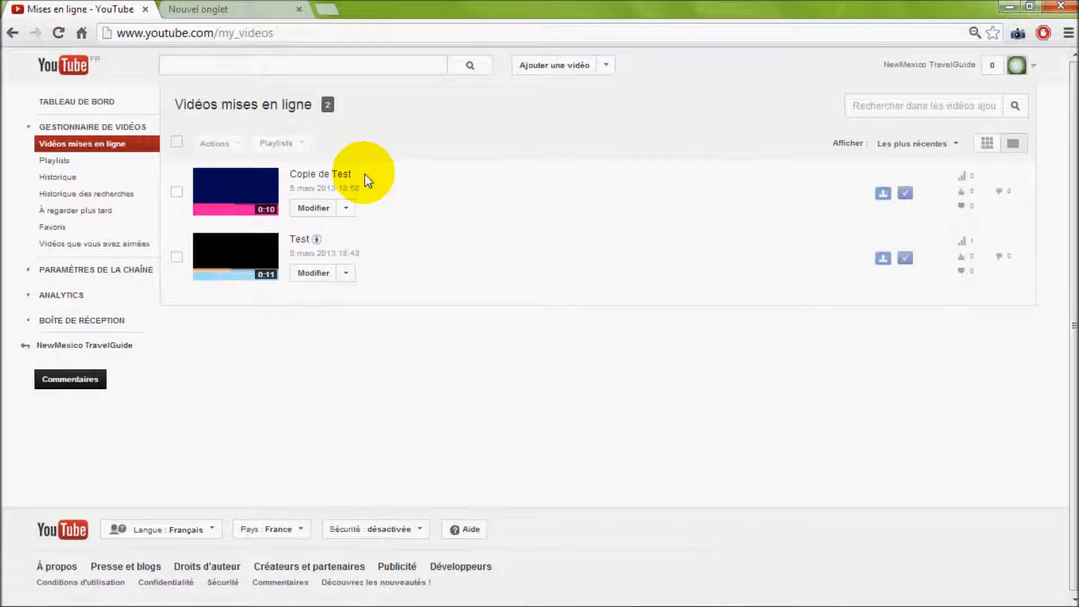
{"action": "left_click", "coordinate": [349, 206]}
{"action": "left_click", "coordinate": [349, 206]}
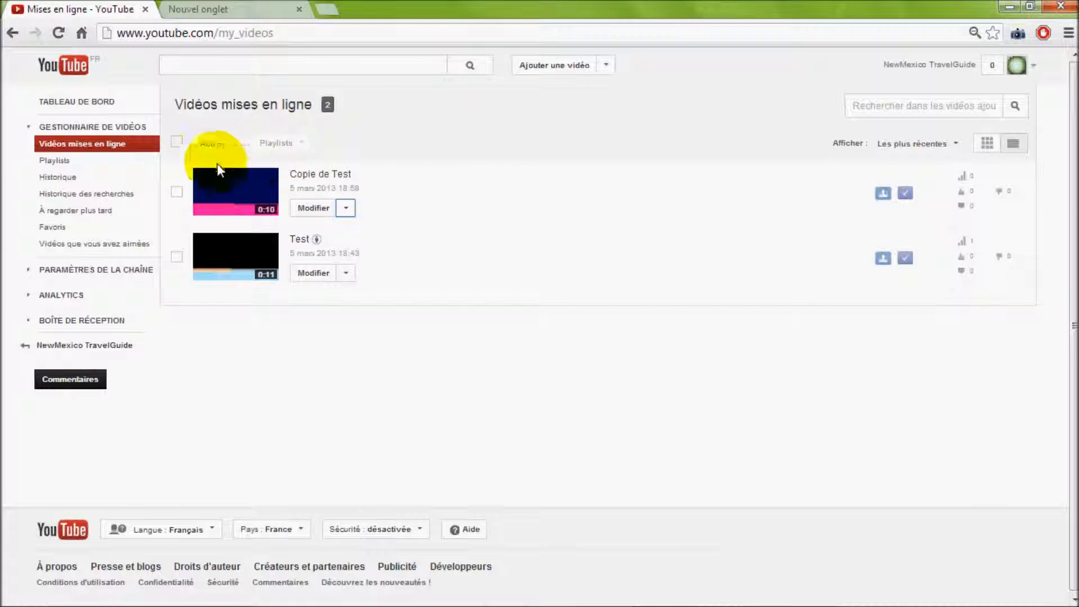
Step: Add the Copie de Test video to a new public playlist named Copies and leave out the optional remark
{"action": "left_click", "coordinate": [177, 192]}
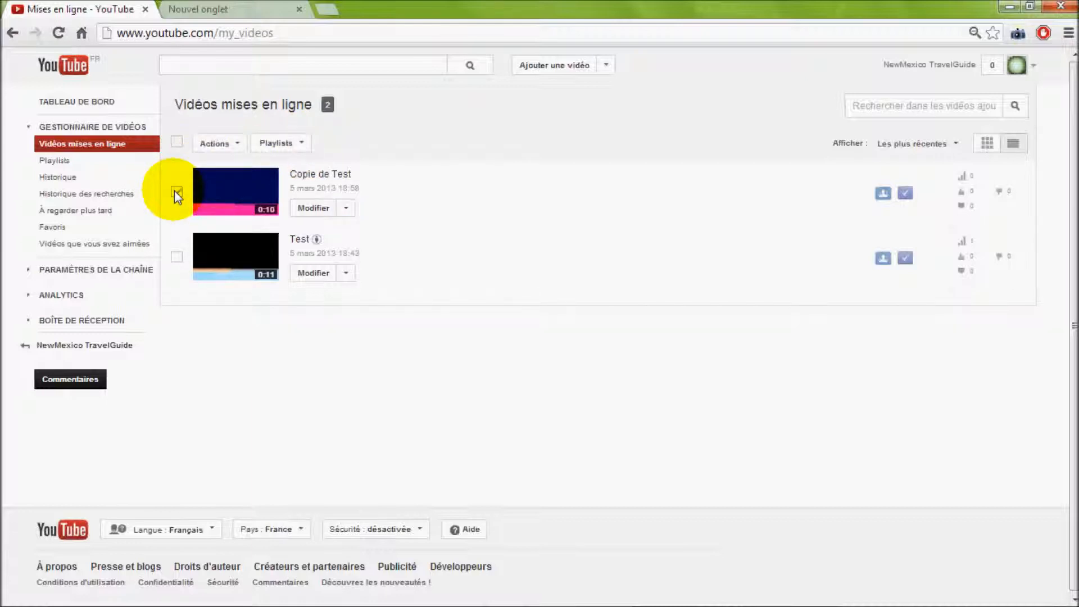
{"action": "left_click", "coordinate": [302, 144]}
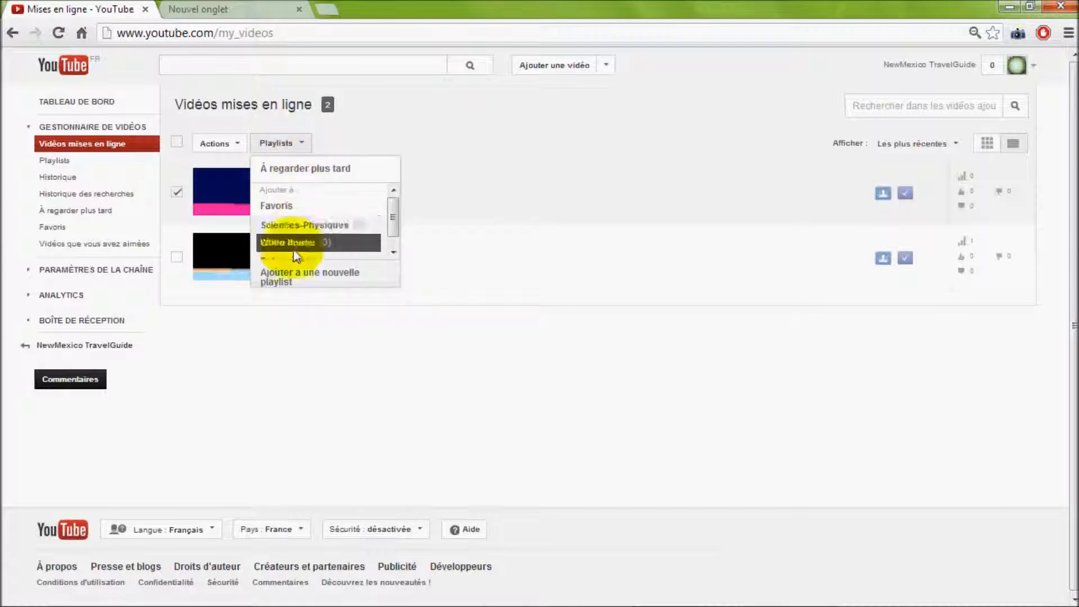
{"action": "left_click", "coordinate": [274, 273]}
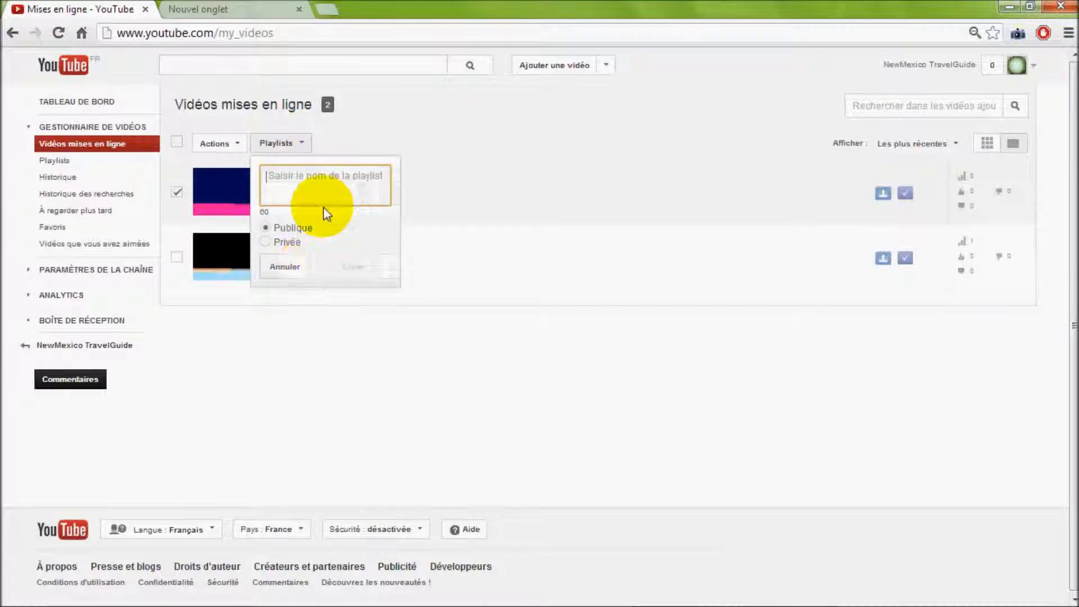
{"action": "type", "text": "C"}
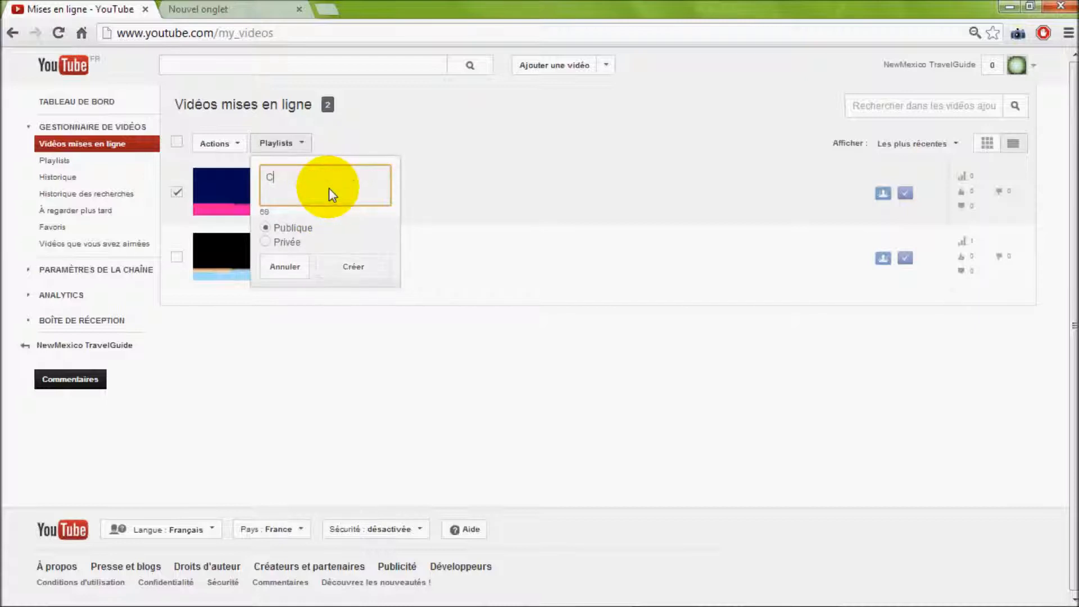
{"action": "type", "text": "opies"}
{"action": "left_click", "coordinate": [349, 265]}
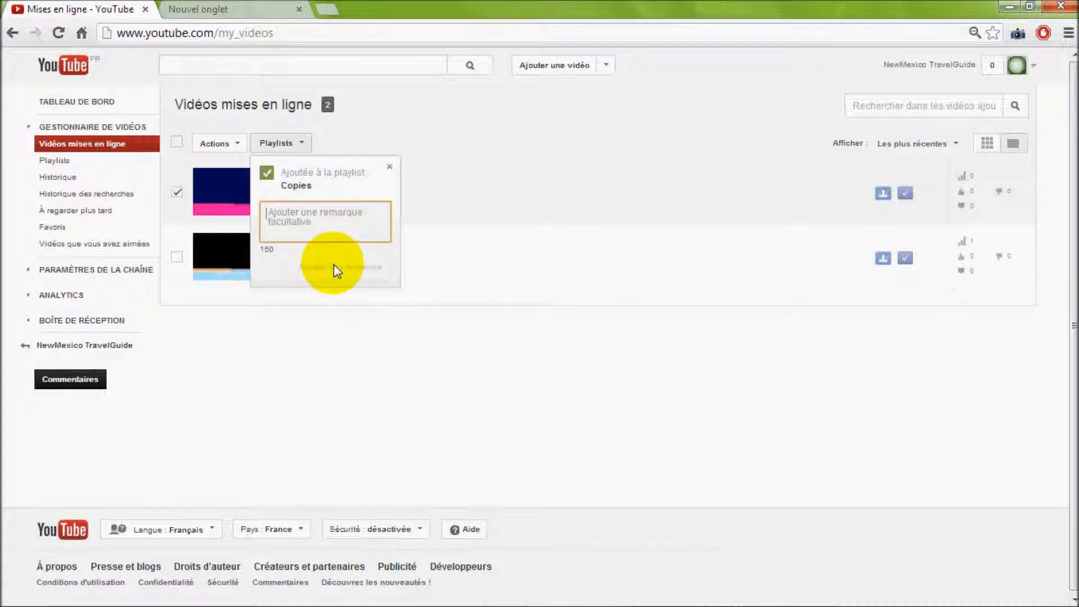
{"action": "left_click", "coordinate": [393, 168]}
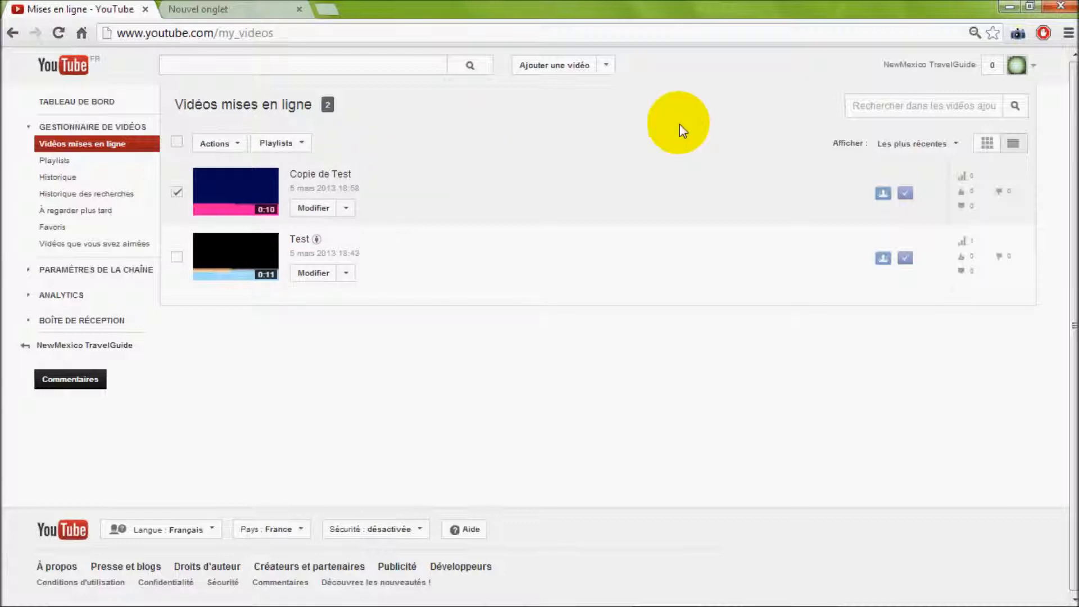
Step: Open your own channel page, add the Copies playlist to its Sélection de playlists section and apply the change
{"action": "left_click", "coordinate": [1031, 65]}
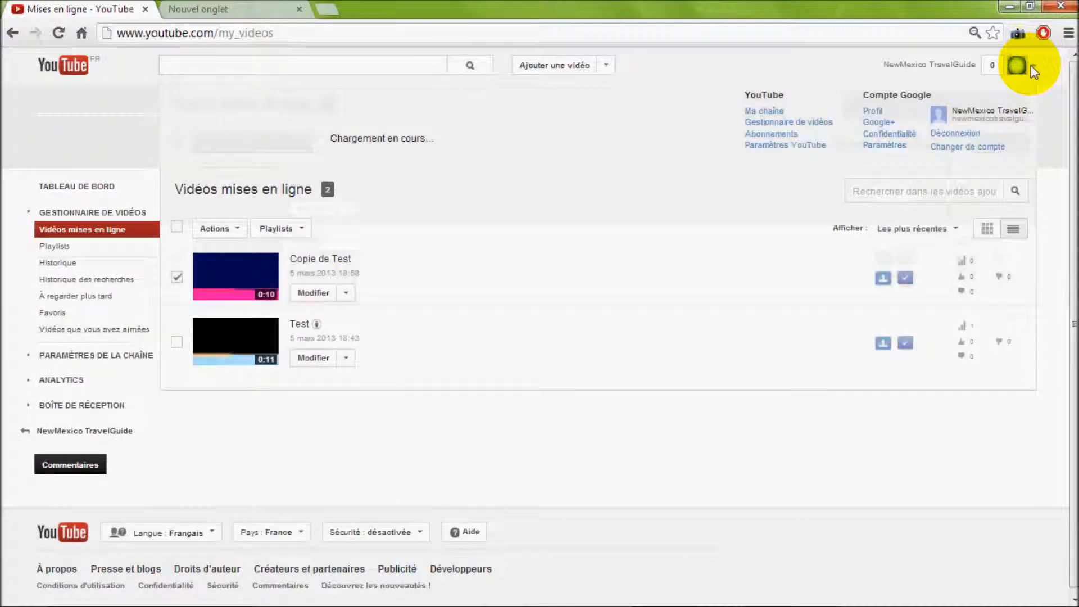
{"action": "left_click", "coordinate": [764, 112]}
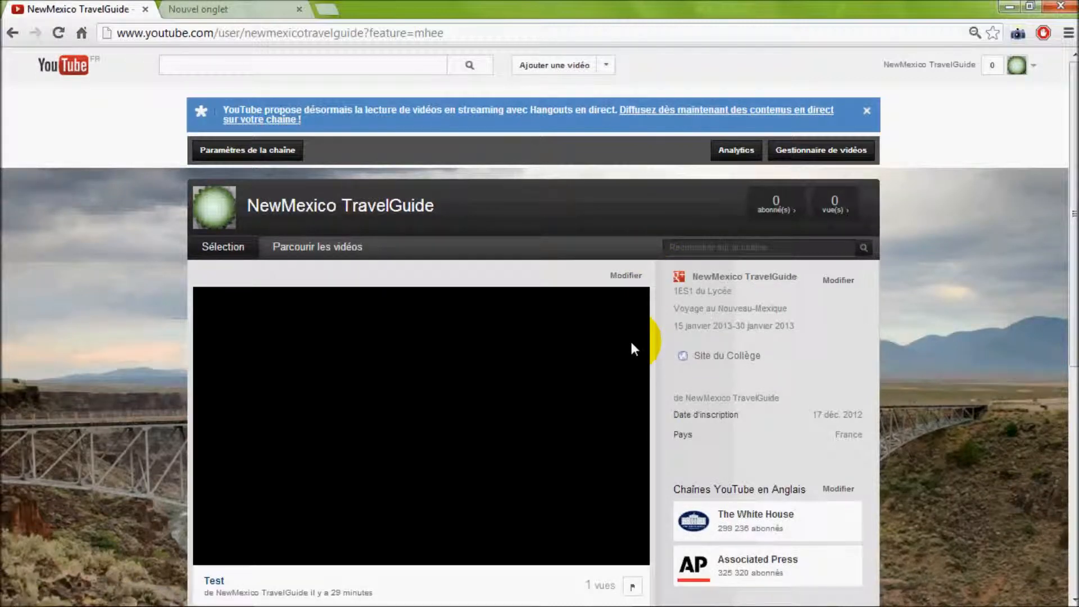
{"action": "left_click_drag", "start_coordinate": [1075, 272], "coordinate": [1075, 349]}
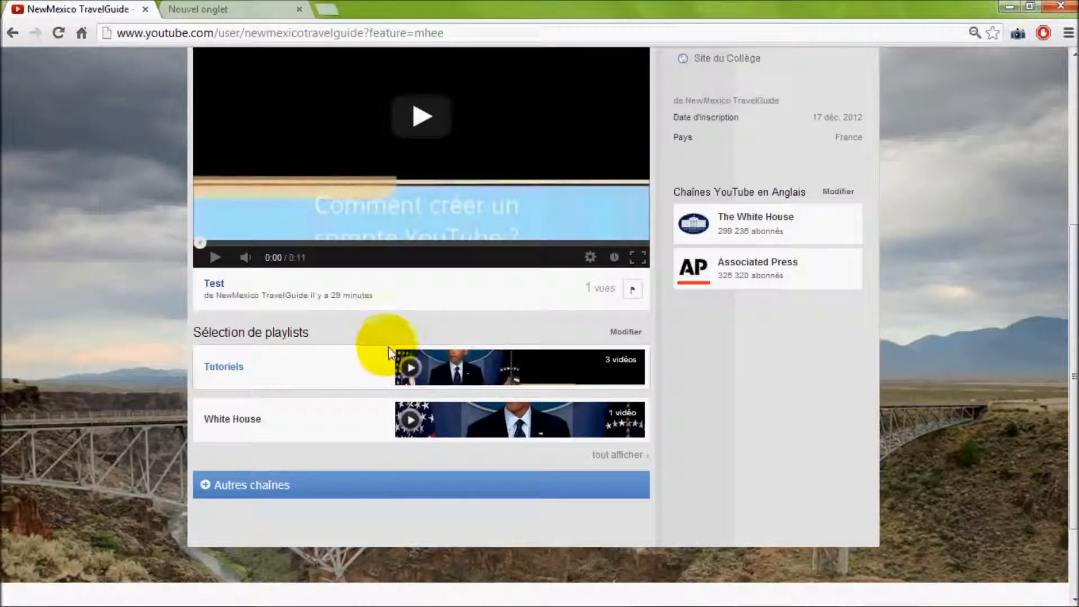
{"action": "left_click", "coordinate": [626, 332]}
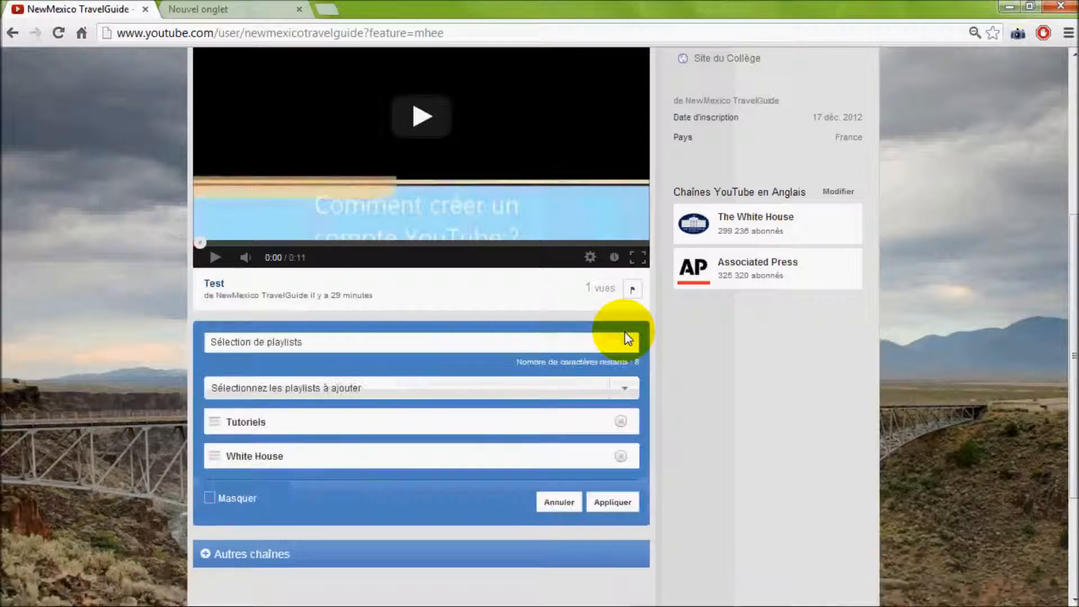
{"action": "left_click", "coordinate": [627, 388]}
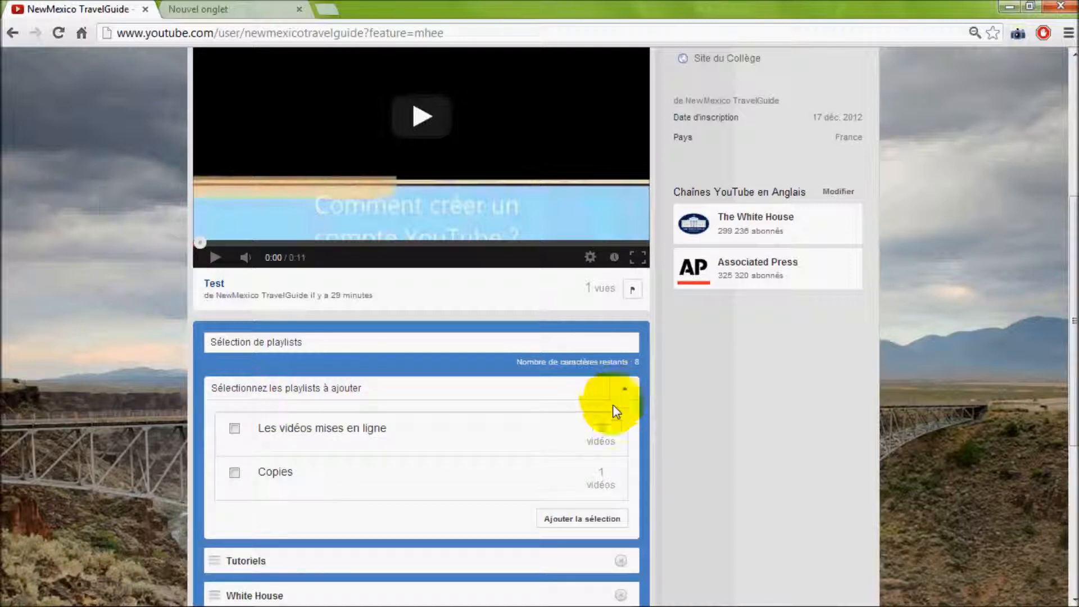
{"action": "left_click", "coordinate": [235, 473]}
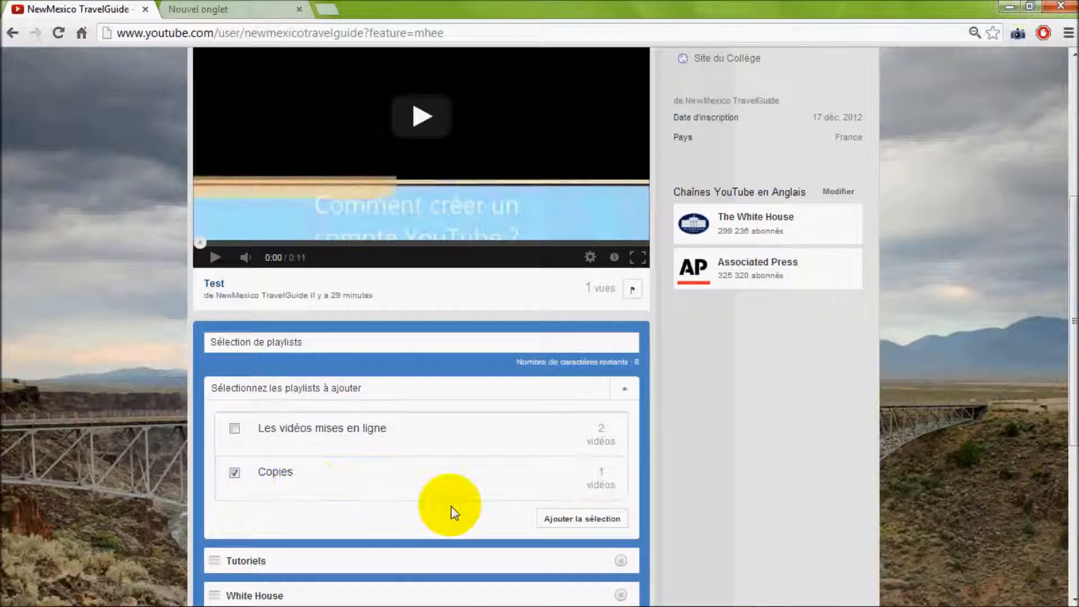
{"action": "left_click", "coordinate": [561, 520]}
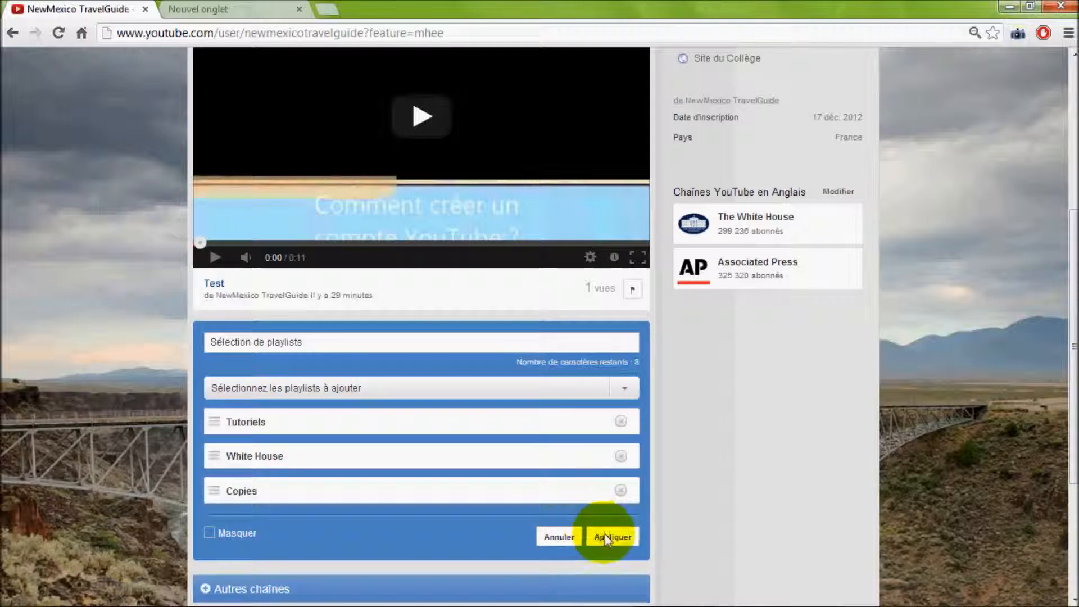
{"action": "left_click", "coordinate": [604, 534]}
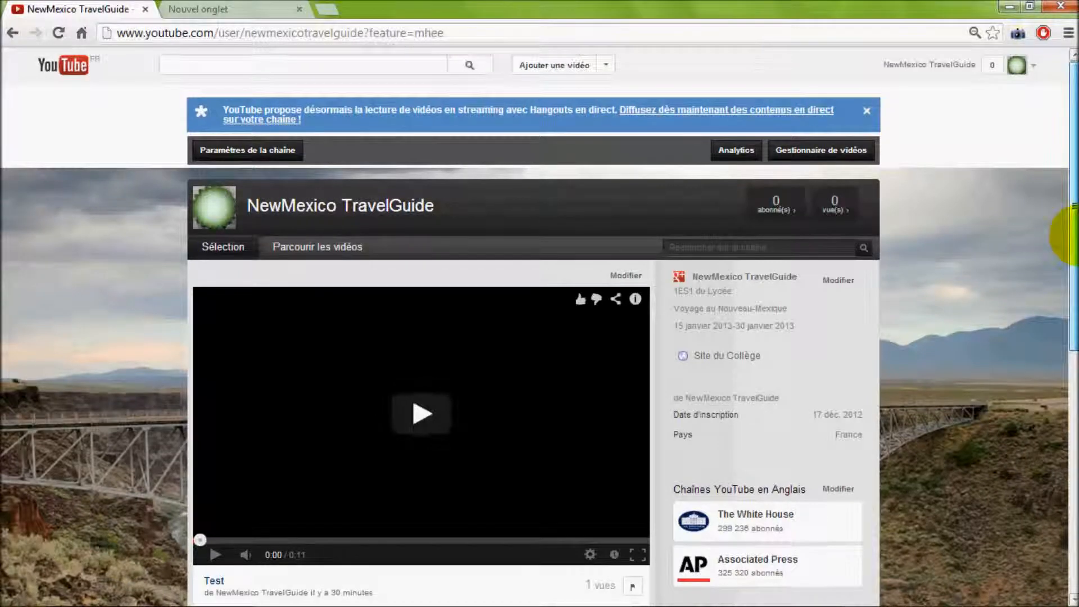
{"action": "scroll", "coordinate": [1071, 334], "scroll_direction": "down", "scroll_amount": 5}
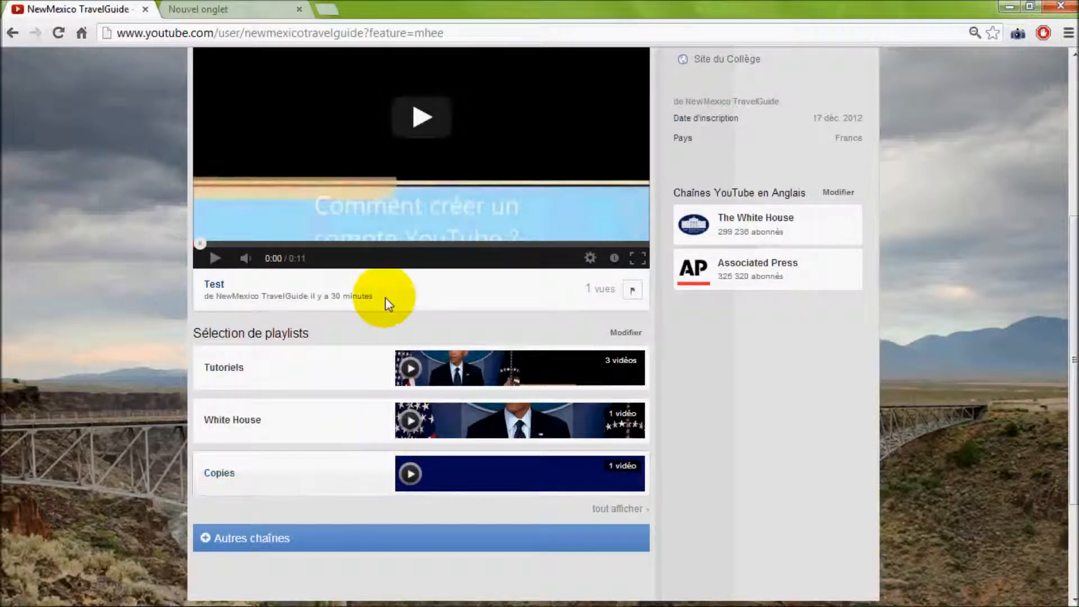
Step: Set the channel's featured video to Copie de Test from the Copies playlist, apply the change and check the channel page
{"action": "left_click_drag", "start_coordinate": [1073, 264], "coordinate": [1060, 212]}
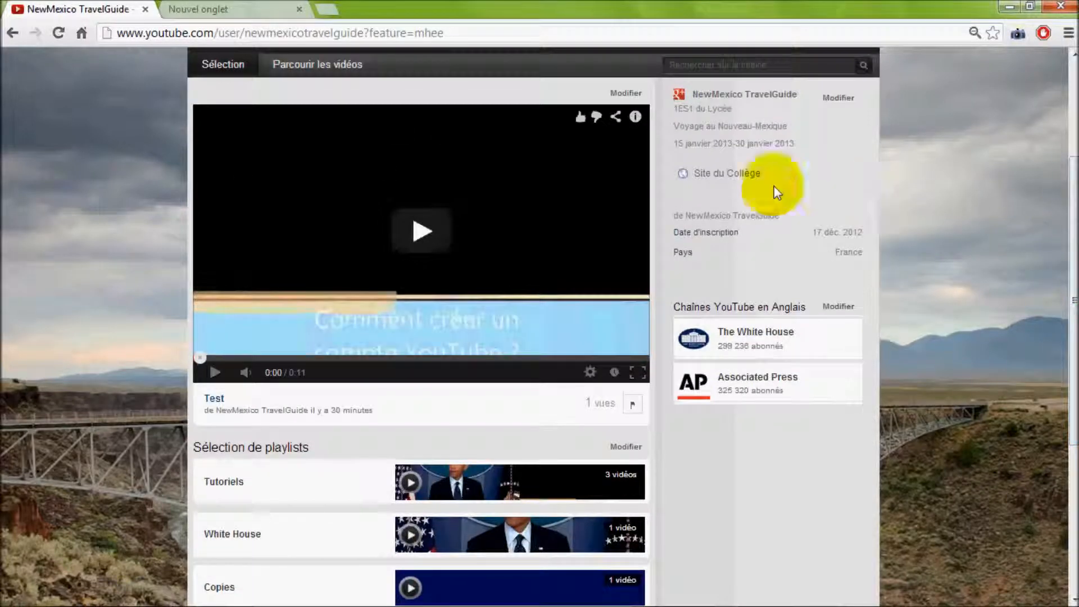
{"action": "left_click", "coordinate": [626, 95]}
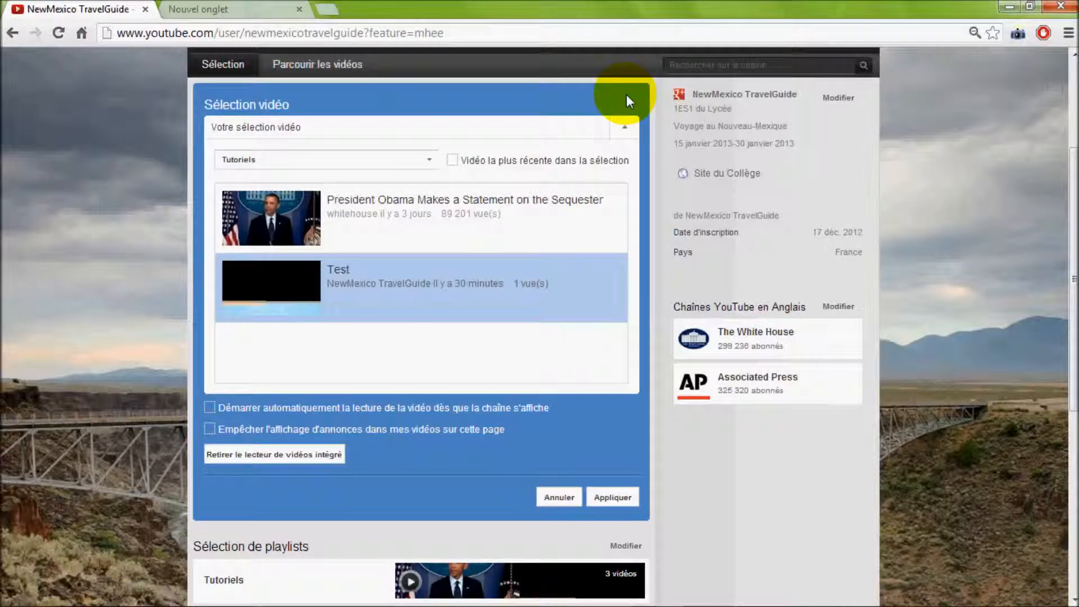
{"action": "left_click", "coordinate": [429, 160]}
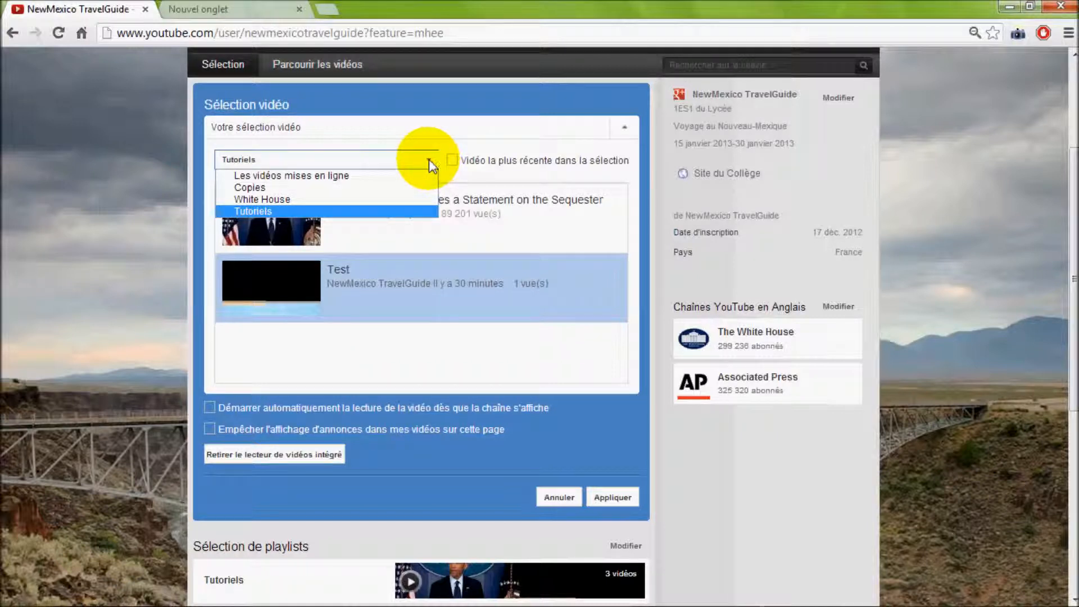
{"action": "left_click", "coordinate": [254, 188]}
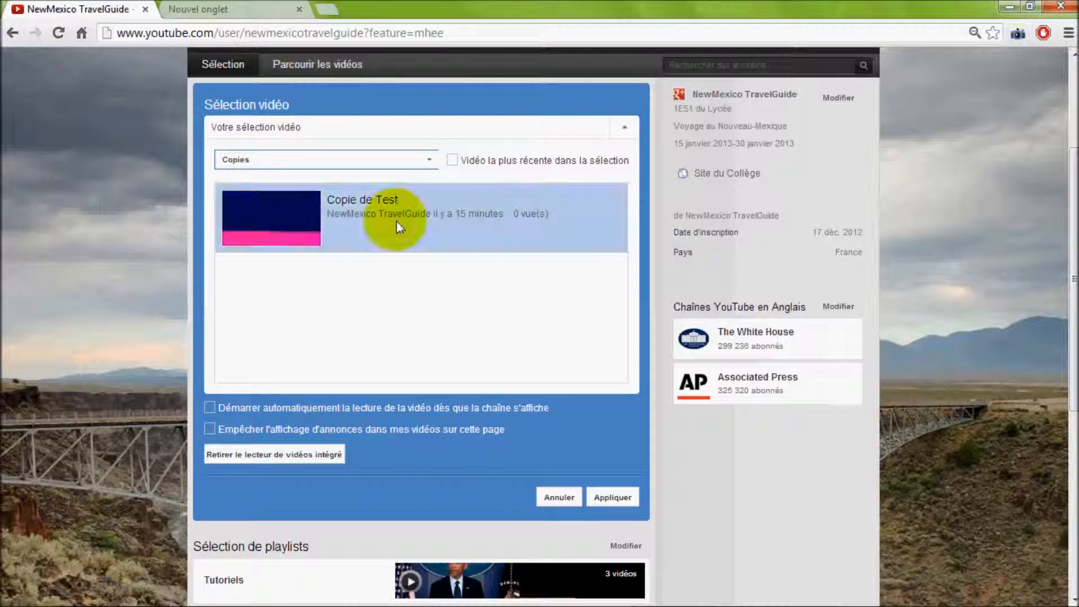
{"action": "left_click", "coordinate": [307, 206]}
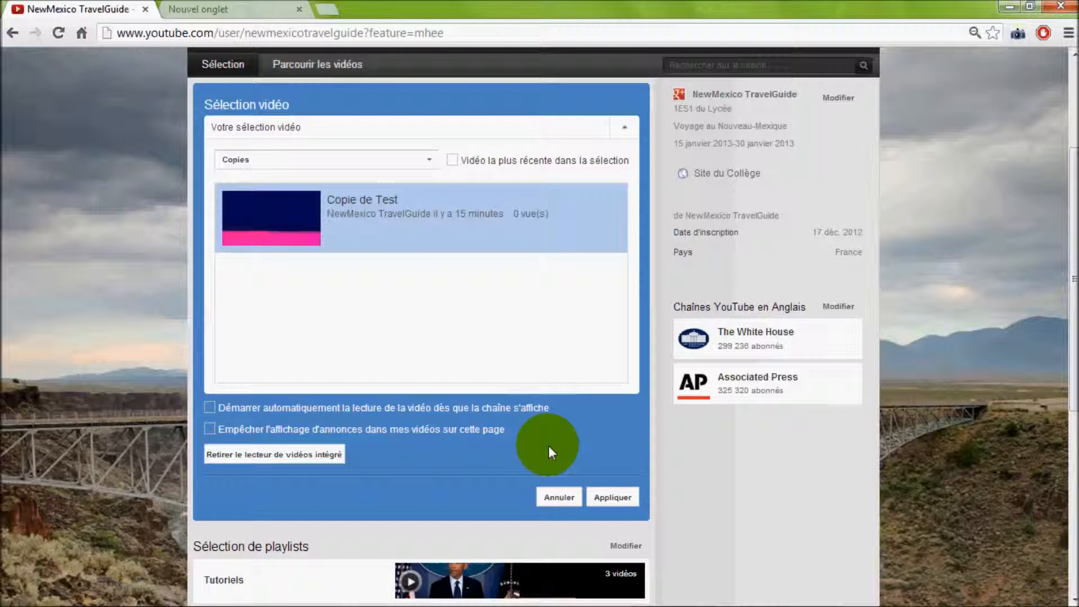
{"action": "left_click", "coordinate": [610, 494]}
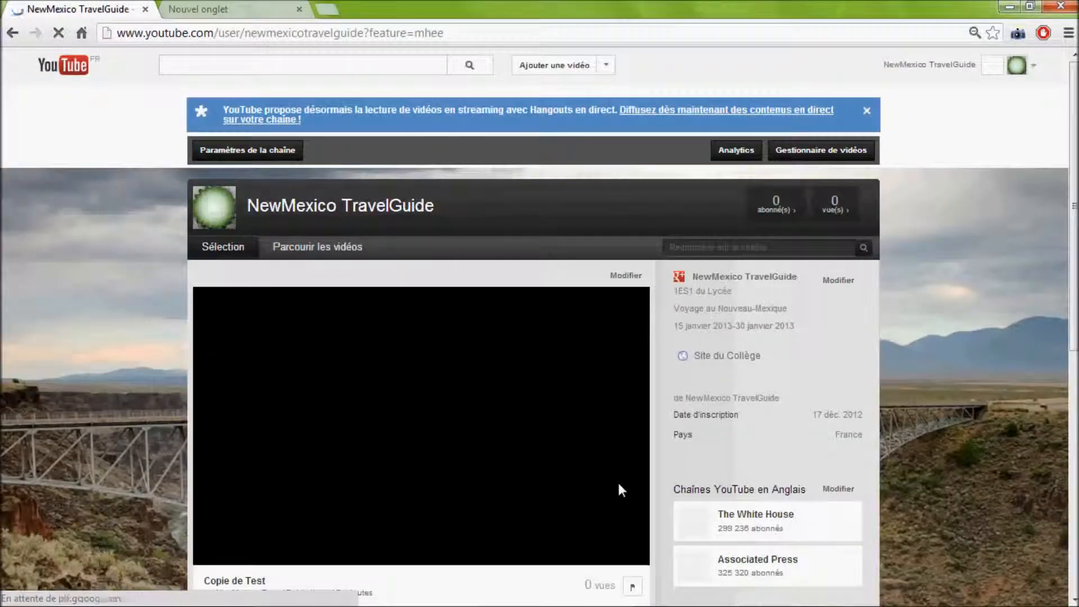
{"action": "scroll", "coordinate": [658, 467], "scroll_direction": "down", "scroll_amount": 3}
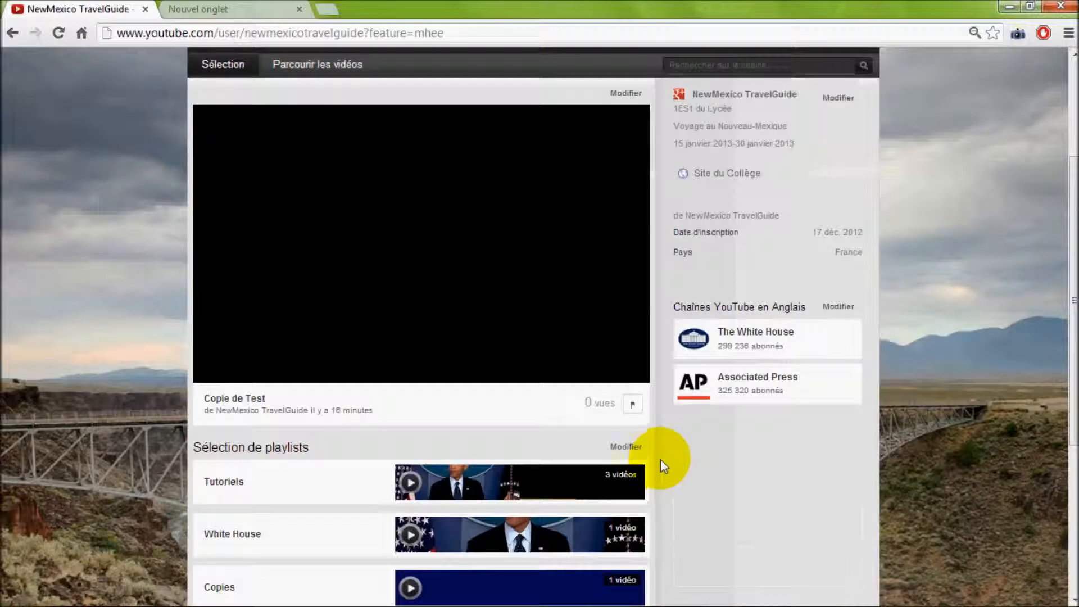